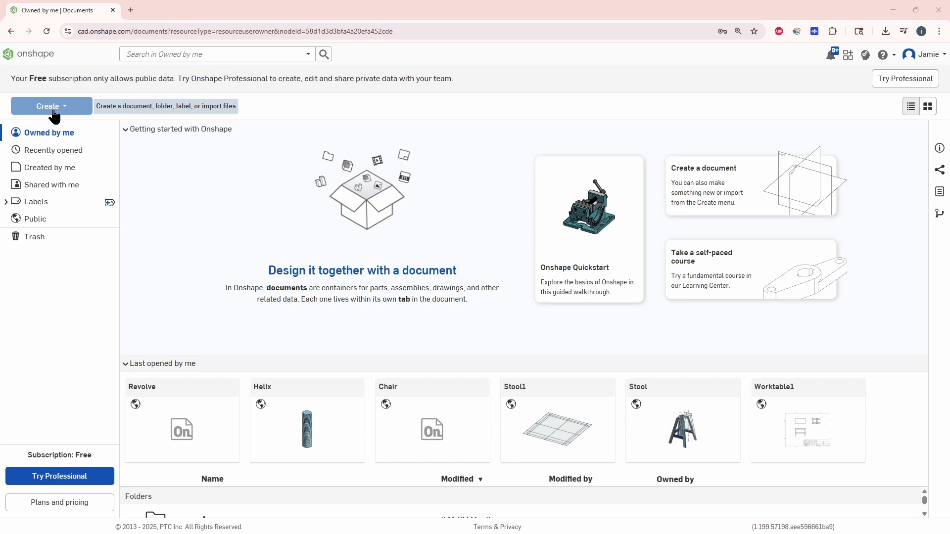
Create a new public document named Extrude.
click(54, 116)
click(48, 123)
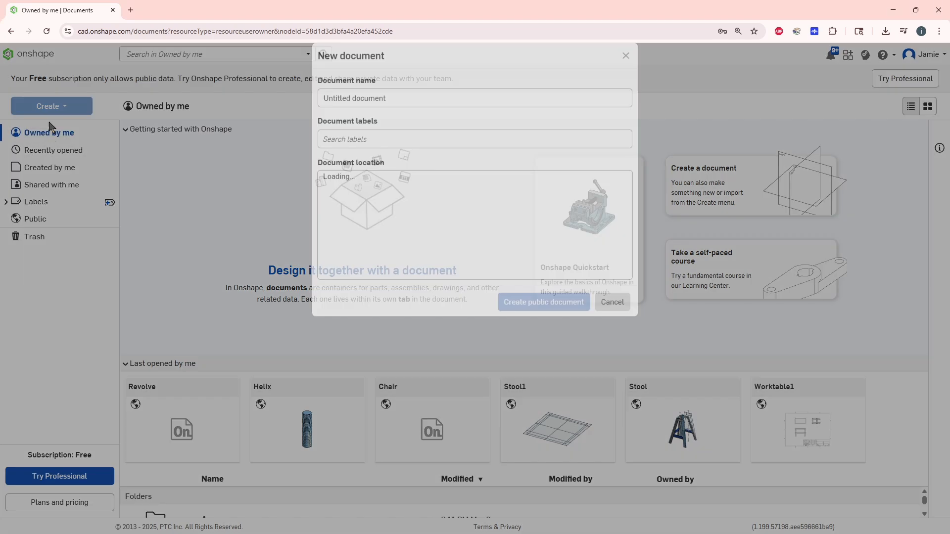
text(Extrude)
key(Return)
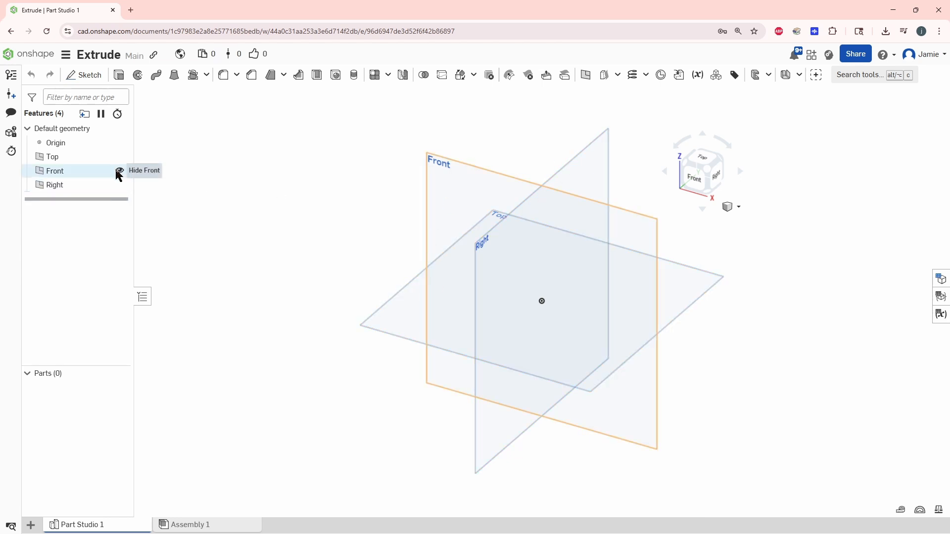
Hide the Front and Right planes and look straight down onto the Top plane.
click(118, 171)
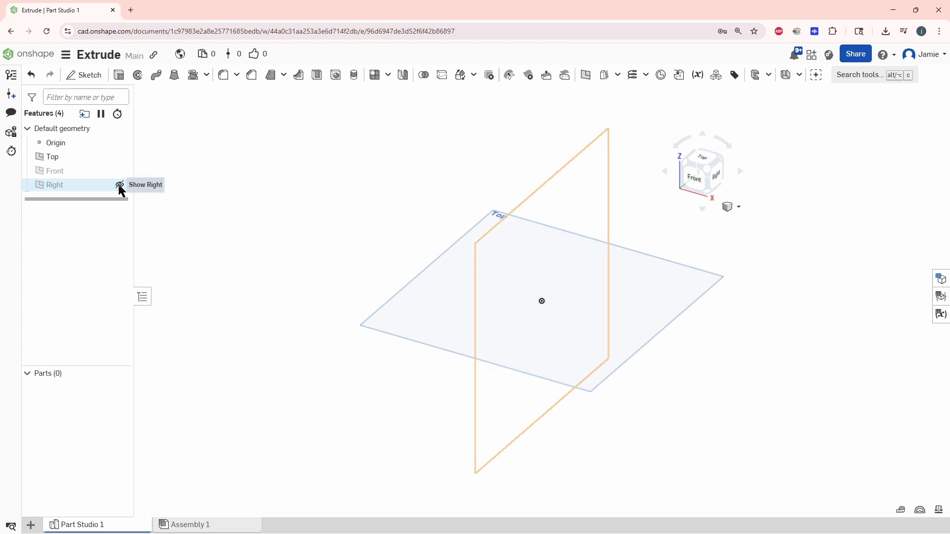
click(119, 186)
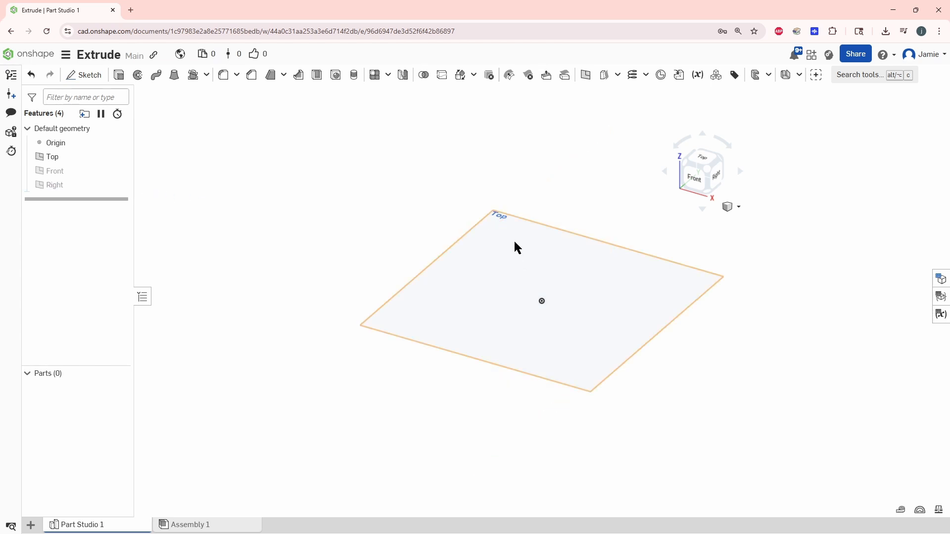
click(700, 157)
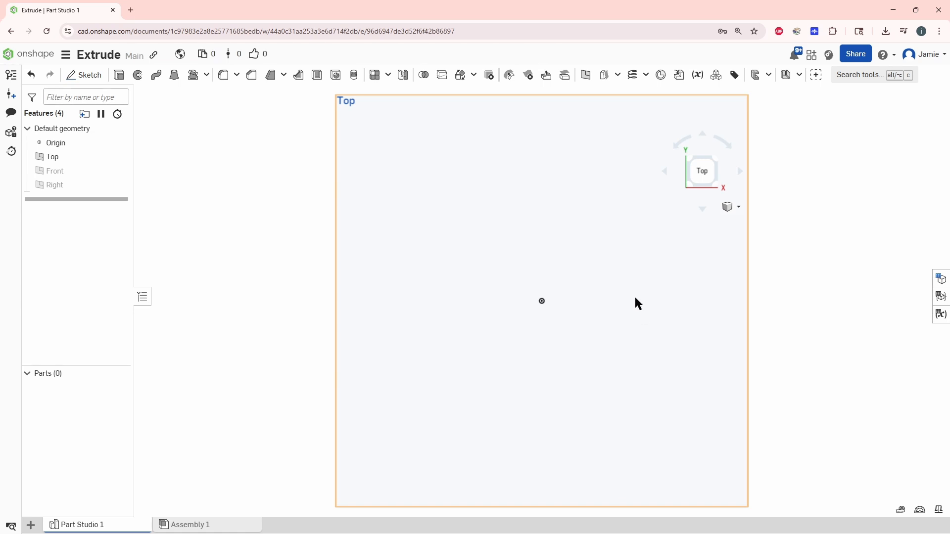
middle_drag(634, 285, 537, 299)
scroll(537, 299, up, 1)
scroll(533, 302, down, 2)
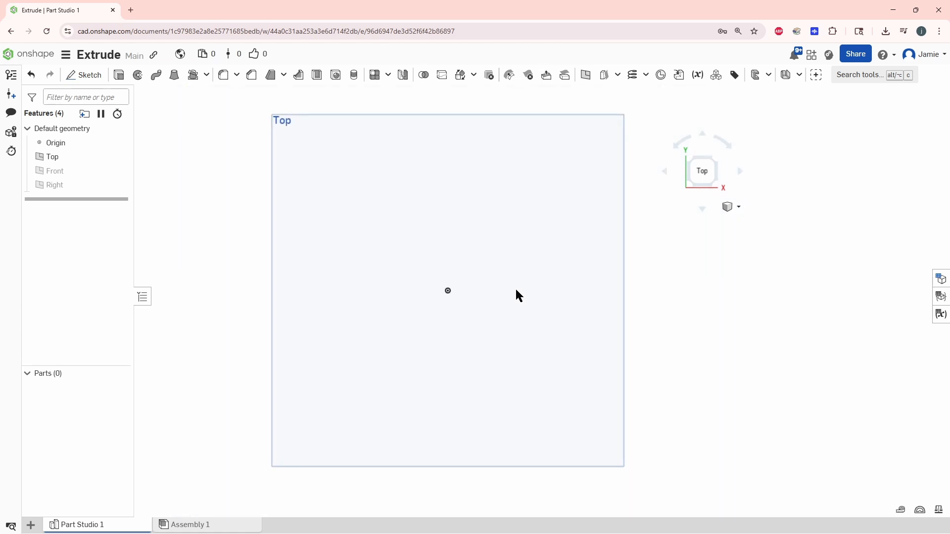
scroll(514, 292, up, 2)
scroll(534, 275, down, 3)
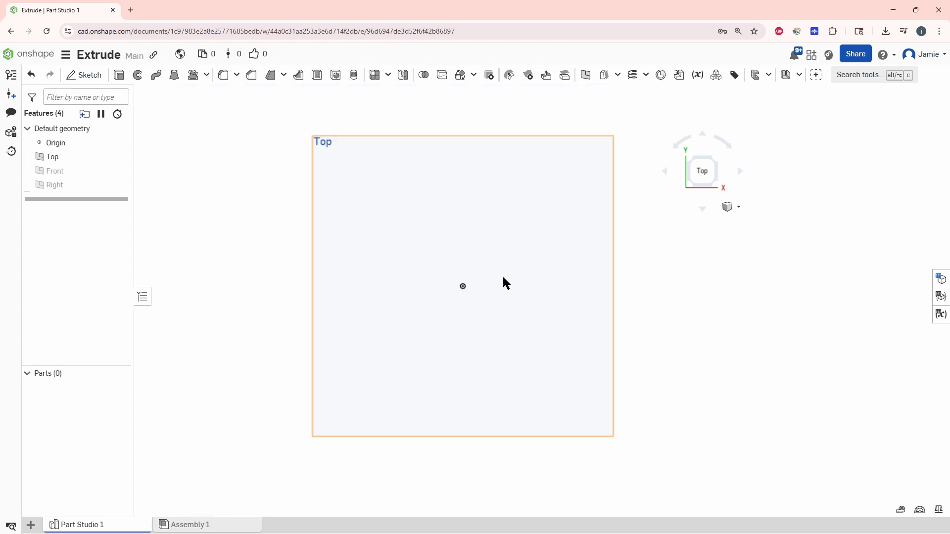
scroll(526, 288, up, 1)
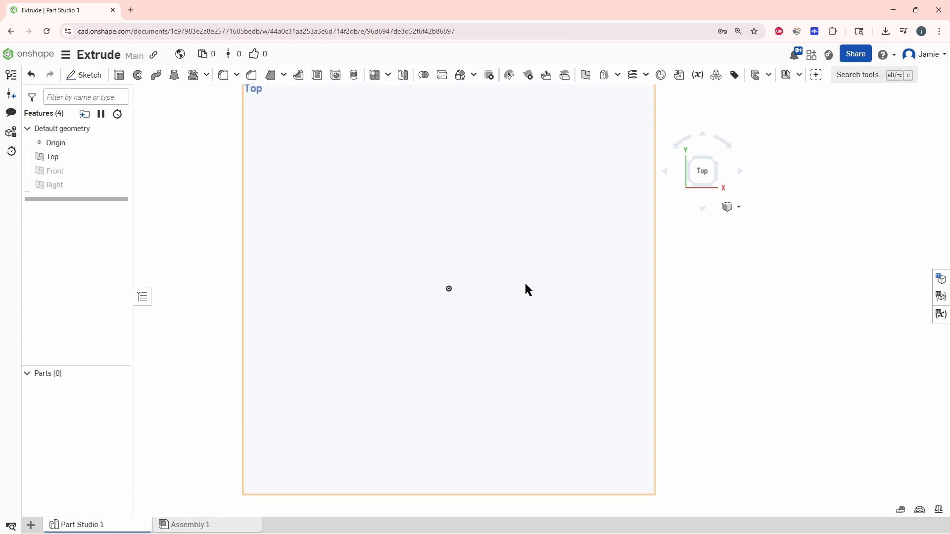
scroll(524, 284, down, 1)
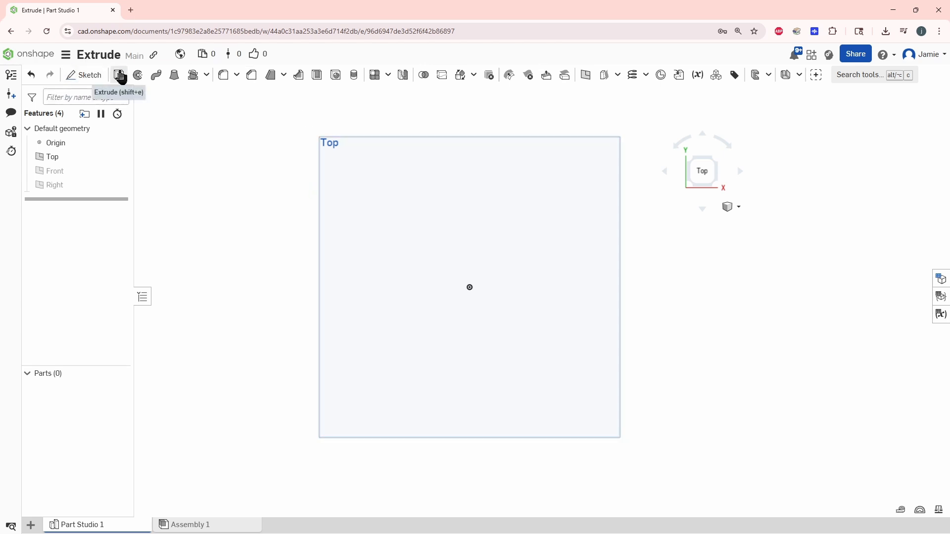
Start a sketch on the Top plane and draw three connected lines from the origin: about 22 mm upward, one horizontal, about 26 mm downward.
click(85, 77)
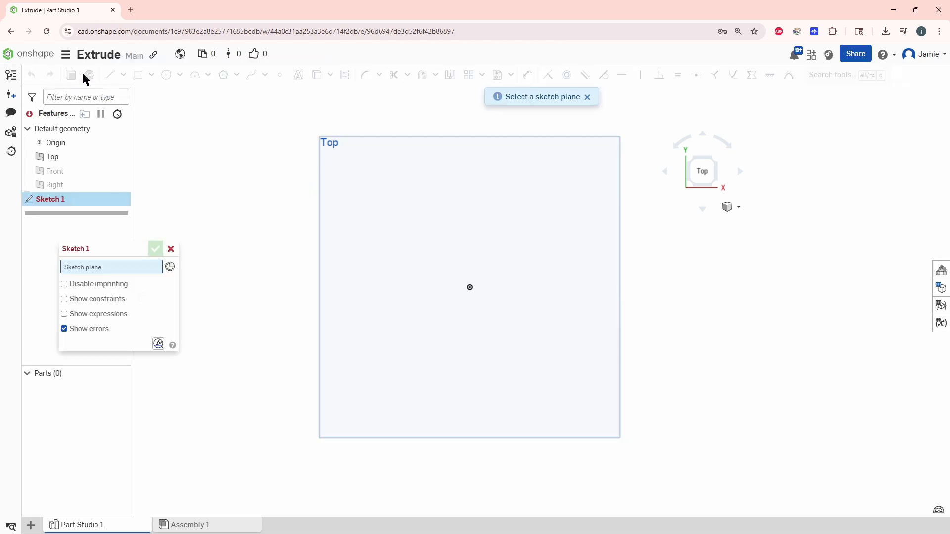
click(316, 243)
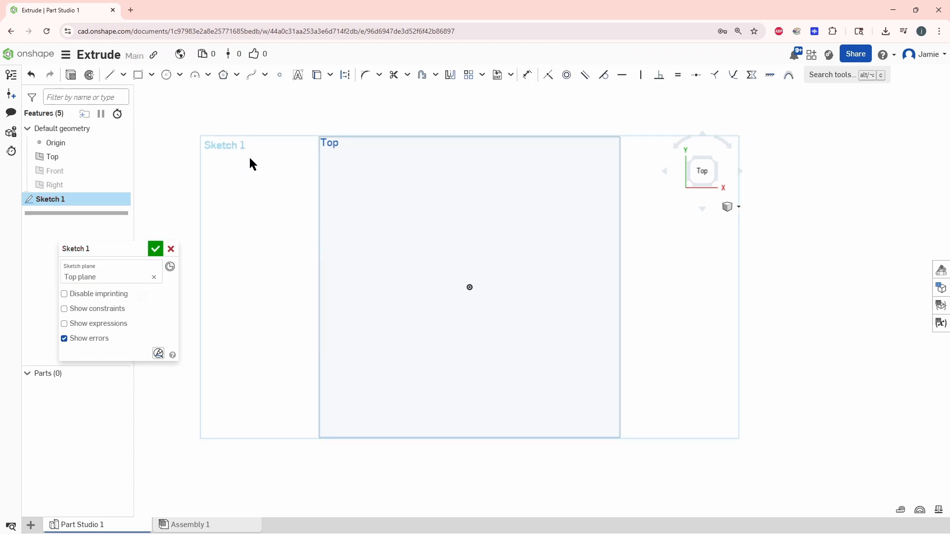
click(109, 78)
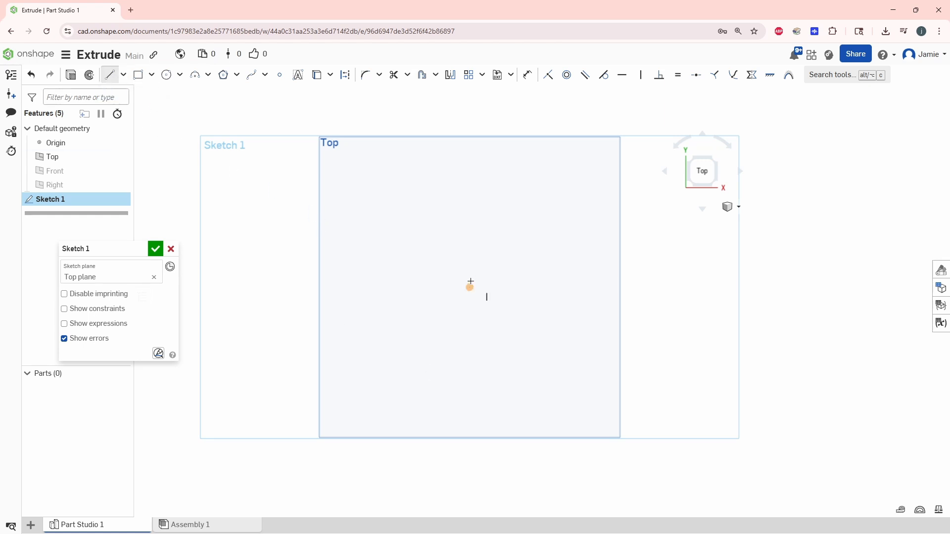
click(469, 287)
click(492, 250)
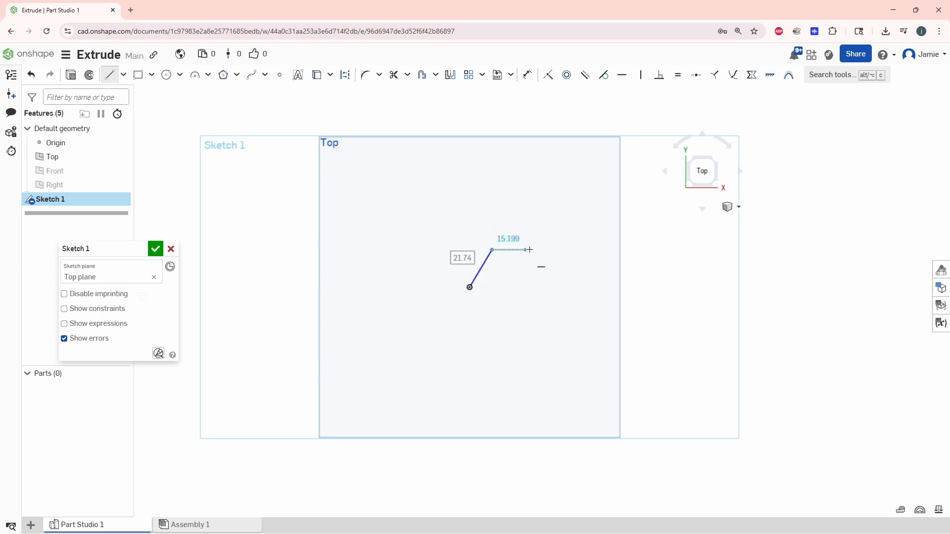
click(555, 249)
click(564, 301)
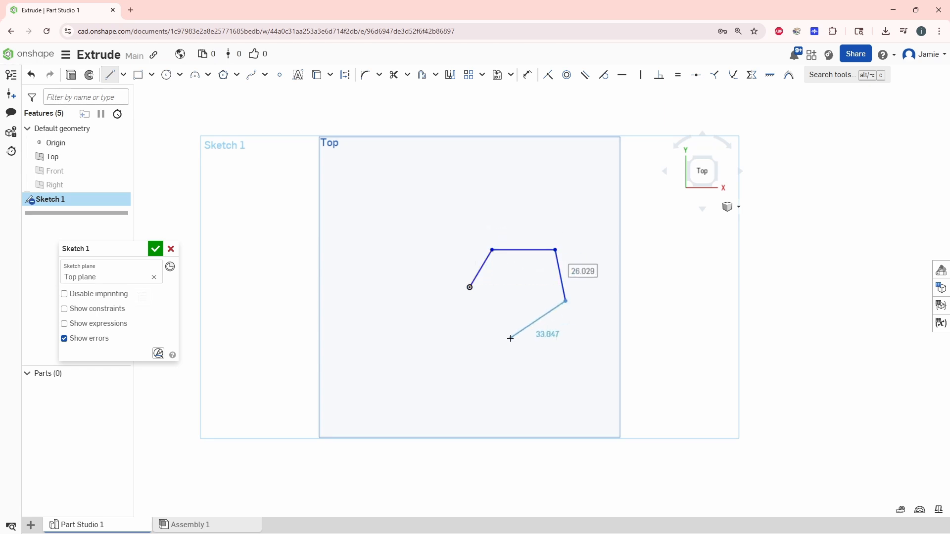
Continue the chain with four more lines, the last three about 22, 21 and 13 mm, leaving a gap at the origin, and finish the sketch.
click(526, 339)
click(509, 299)
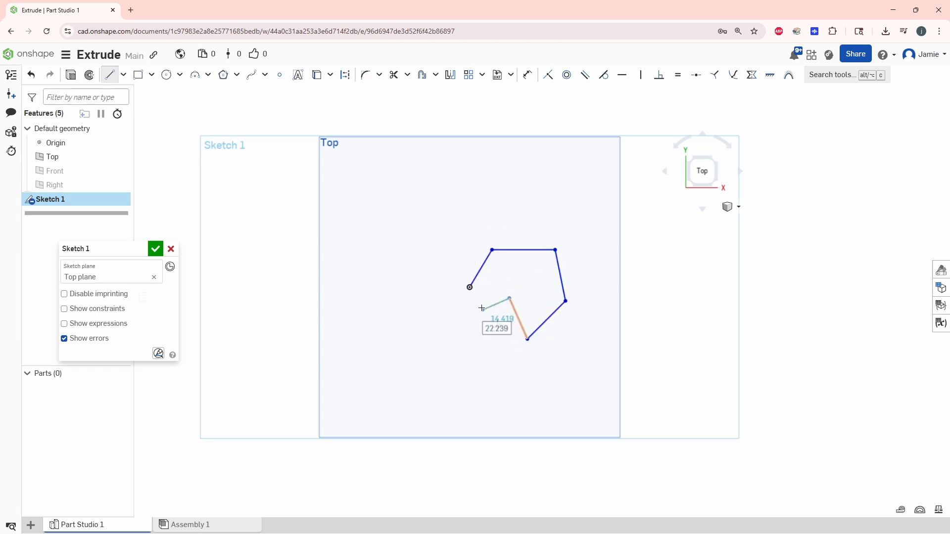
click(470, 314)
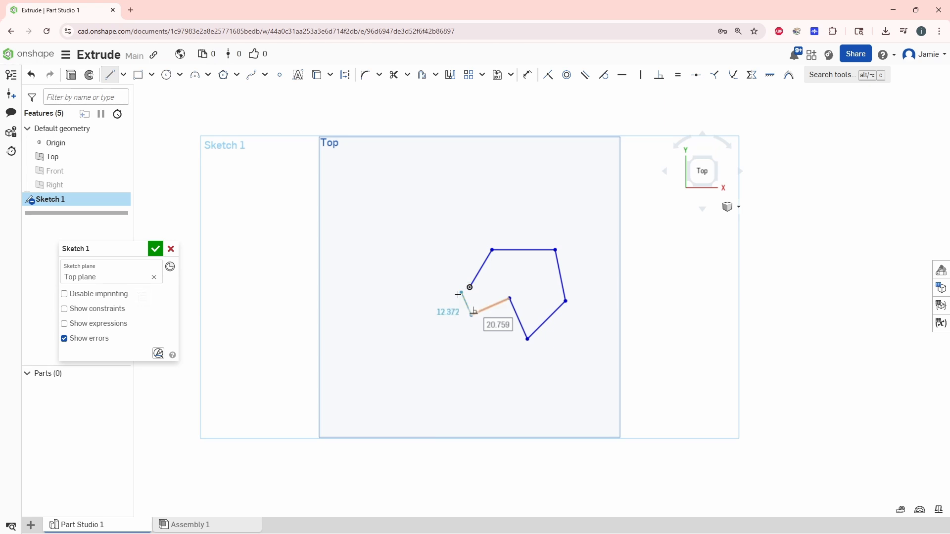
click(460, 291)
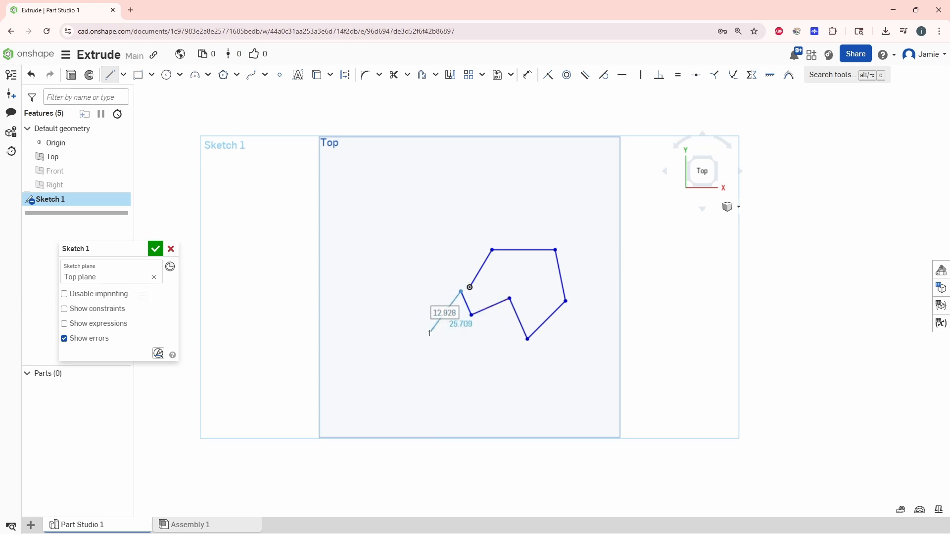
right_click(429, 333)
click(450, 341)
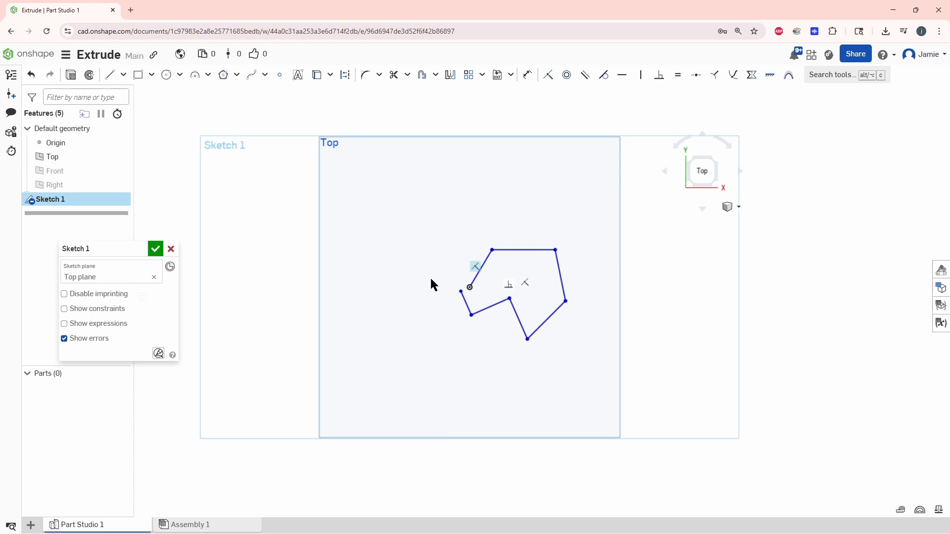
click(155, 249)
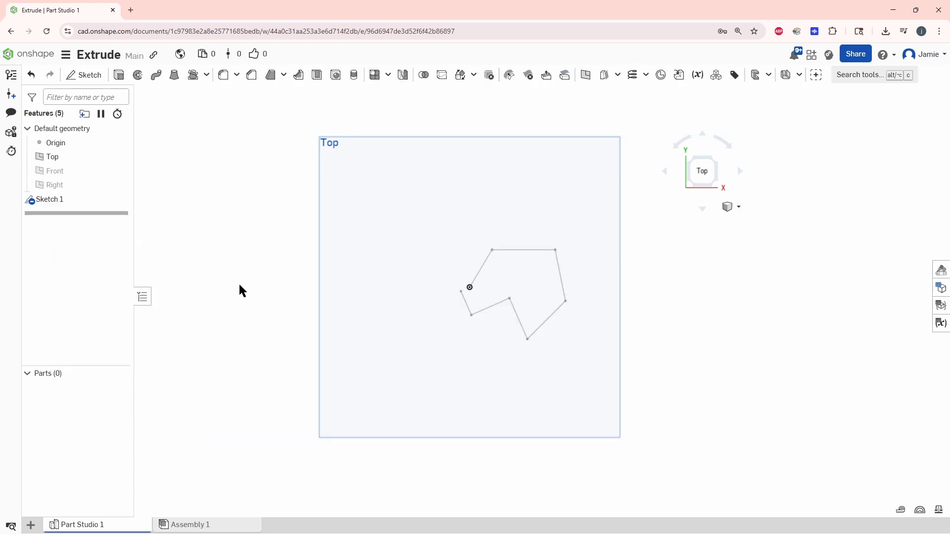
Try to extrude the open sketch profile as a solid.
click(118, 75)
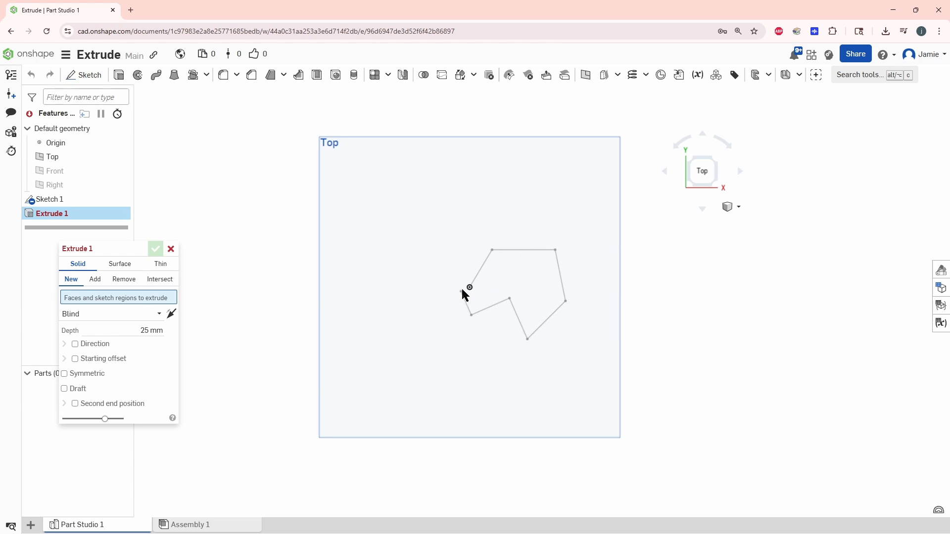
click(171, 249)
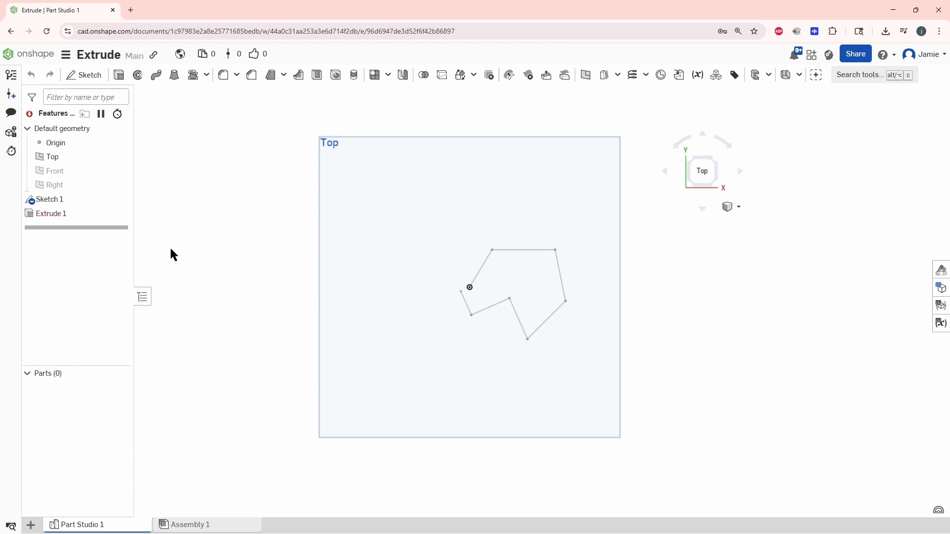
Reopen the profile sketch, make its loose end point coincident with the origin to close the shape, and finish the sketch.
double_click(55, 200)
scroll(485, 259, up, 5)
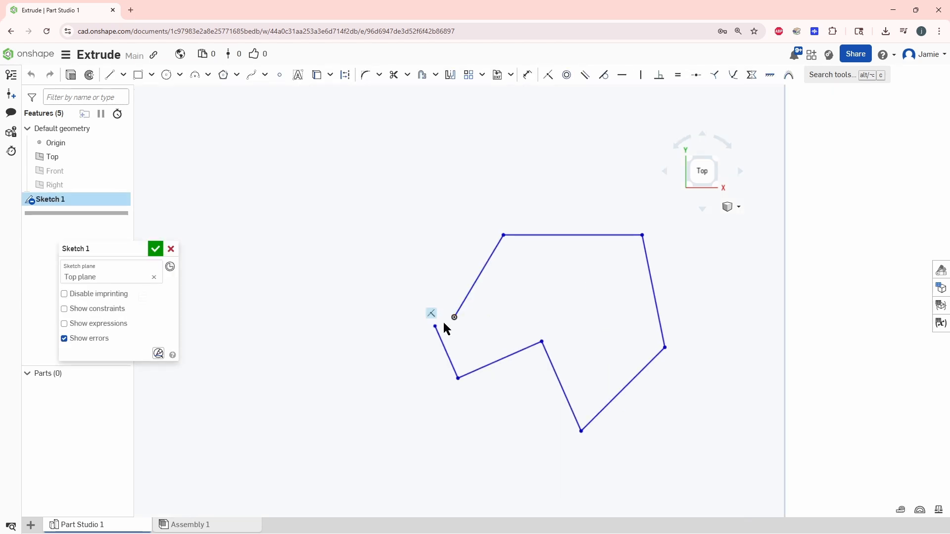
mouse_move(435, 328)
mouse_down()
mouse_move(450, 322)
mouse_move(429, 329)
mouse_up()
click(429, 329)
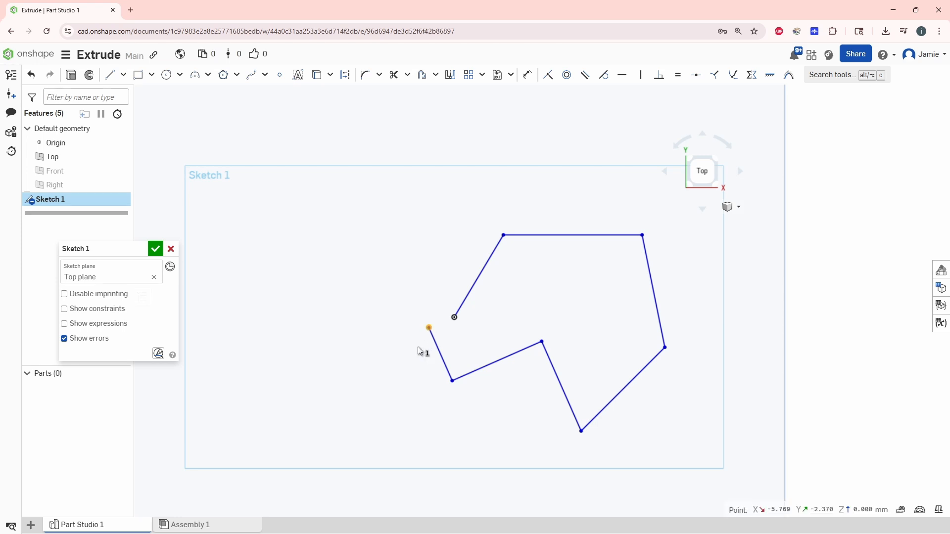
click(453, 318)
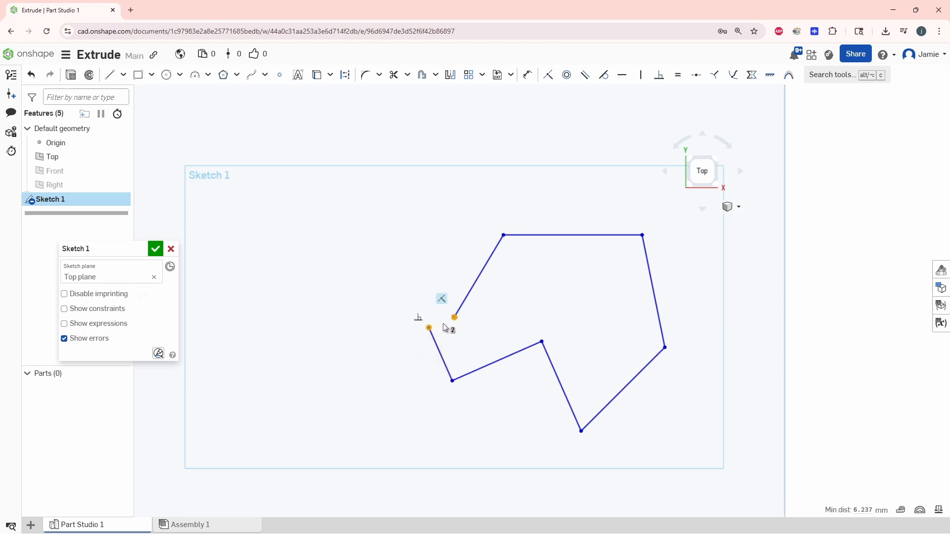
click(548, 75)
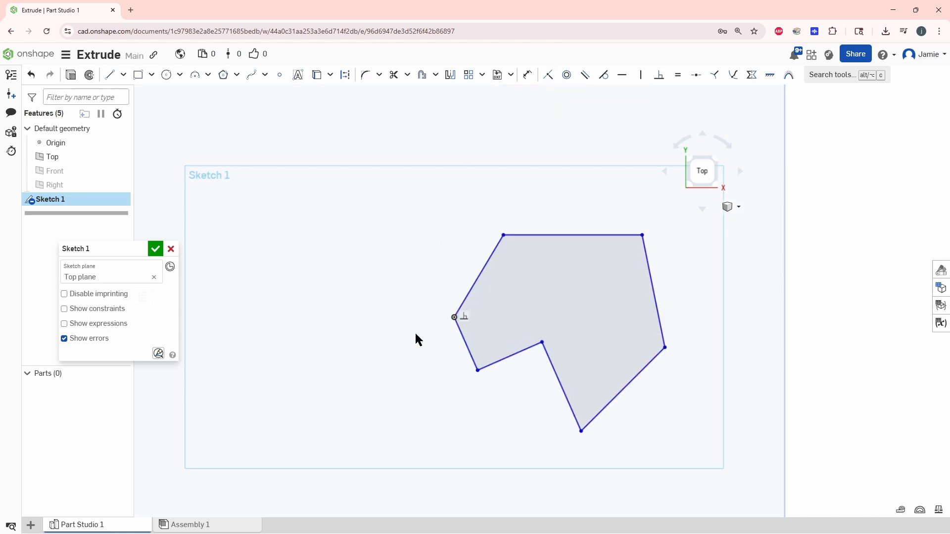
scroll(403, 353, down, 2)
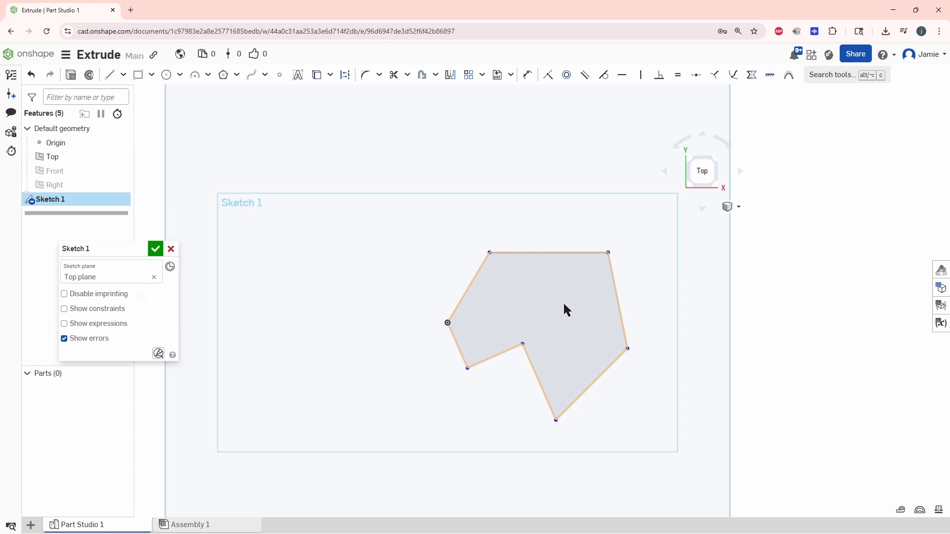
click(155, 249)
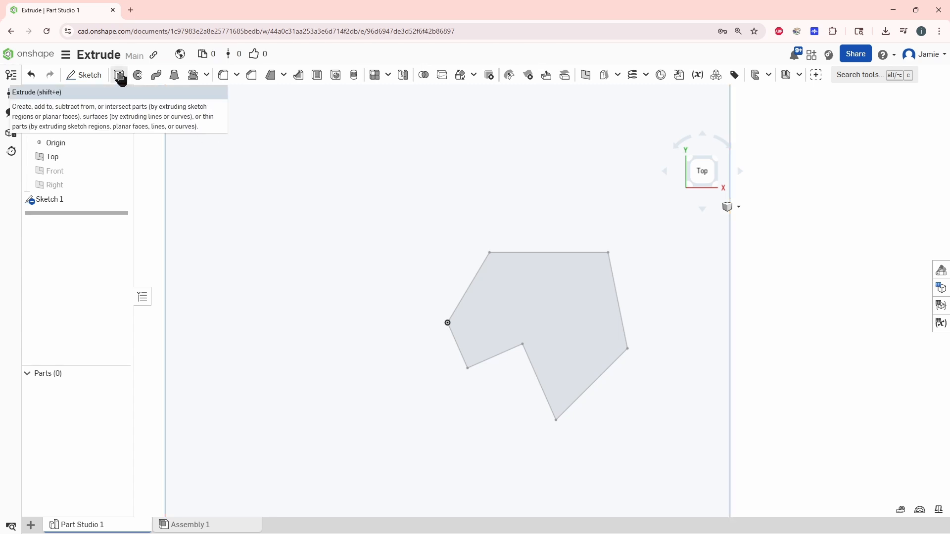
Extrude the closed profile upward as a new solid with a blind depth of 30.5 mm.
click(119, 76)
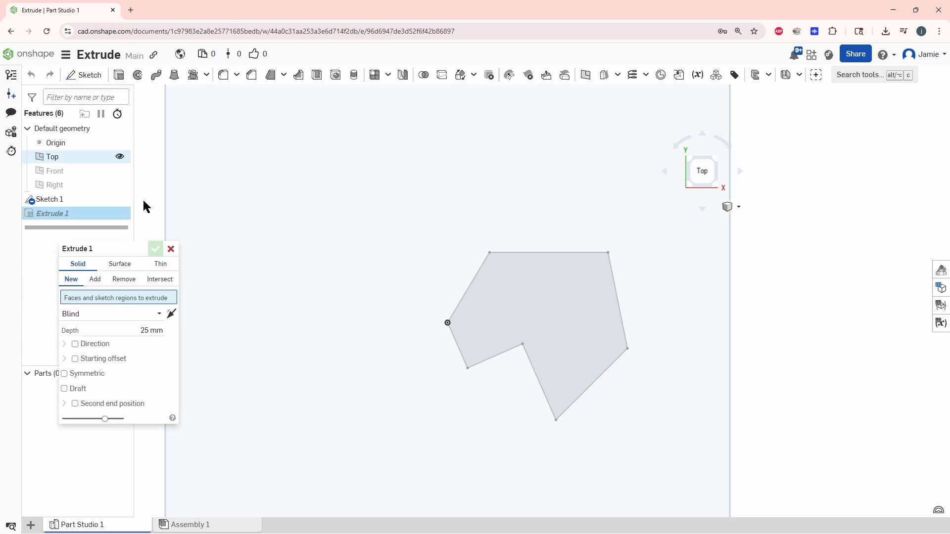
click(497, 309)
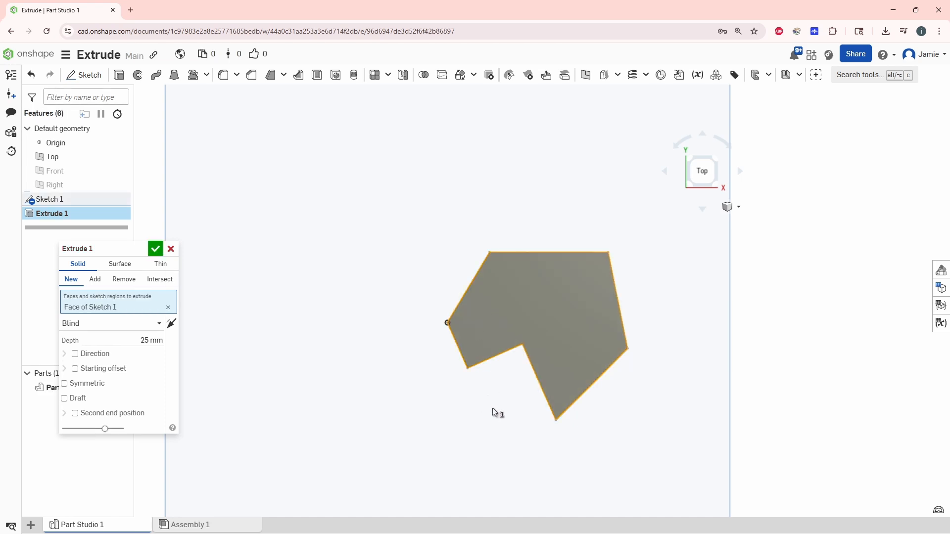
right_drag(492, 429, 475, 392)
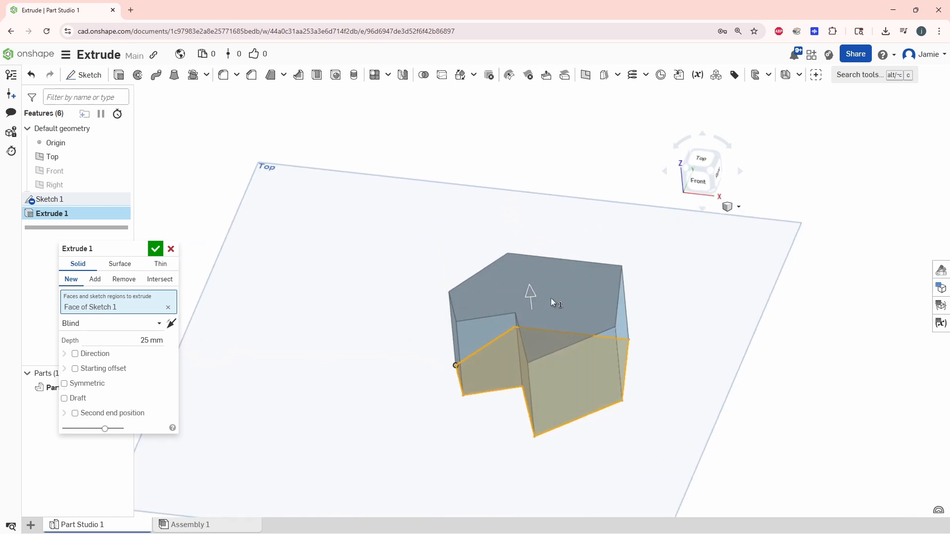
drag(531, 295, 519, 280)
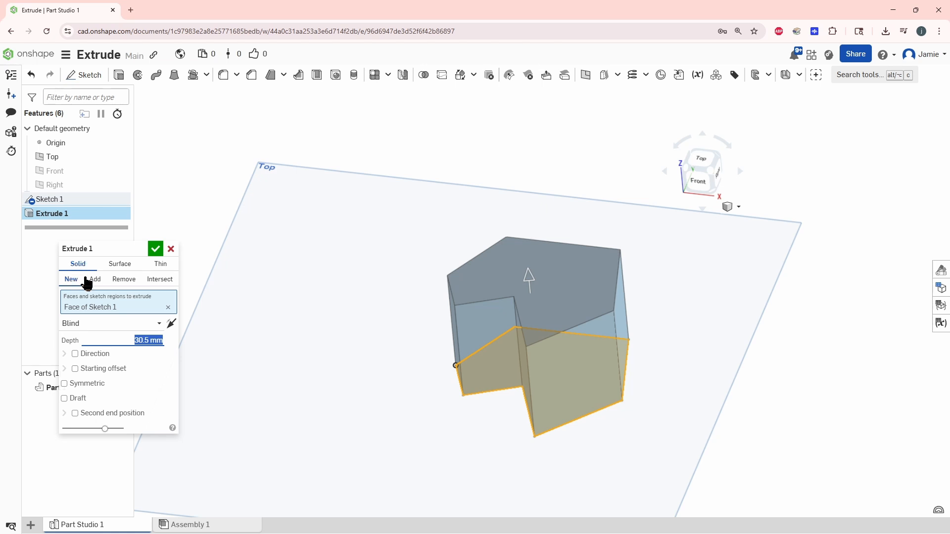
click(155, 249)
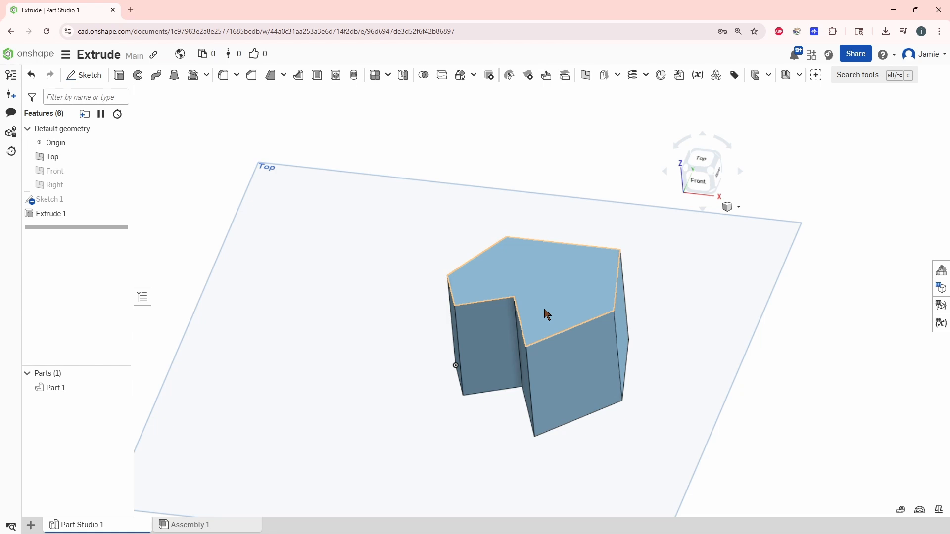
Edit the extrude, change its type to Surface, and select four consecutive sketch edges starting at the origin as the curves.
double_click(55, 214)
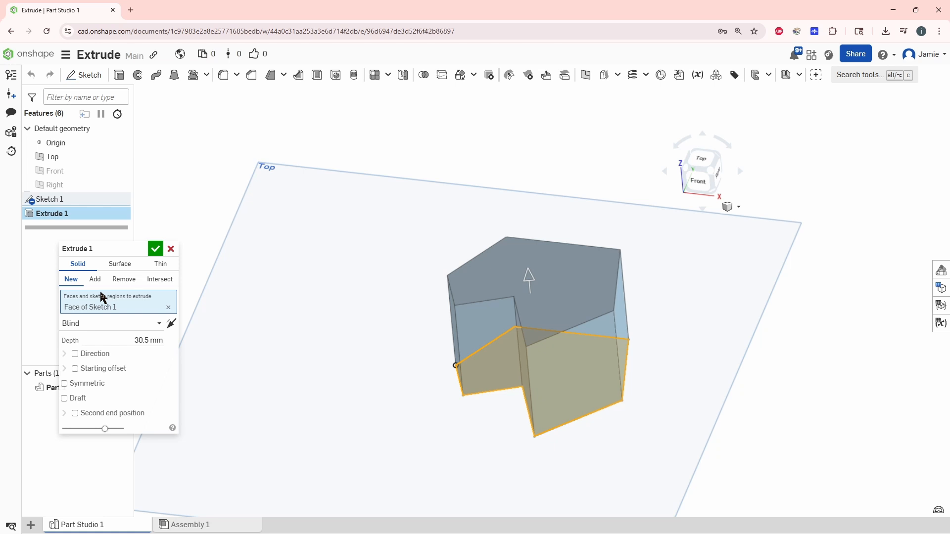
click(121, 264)
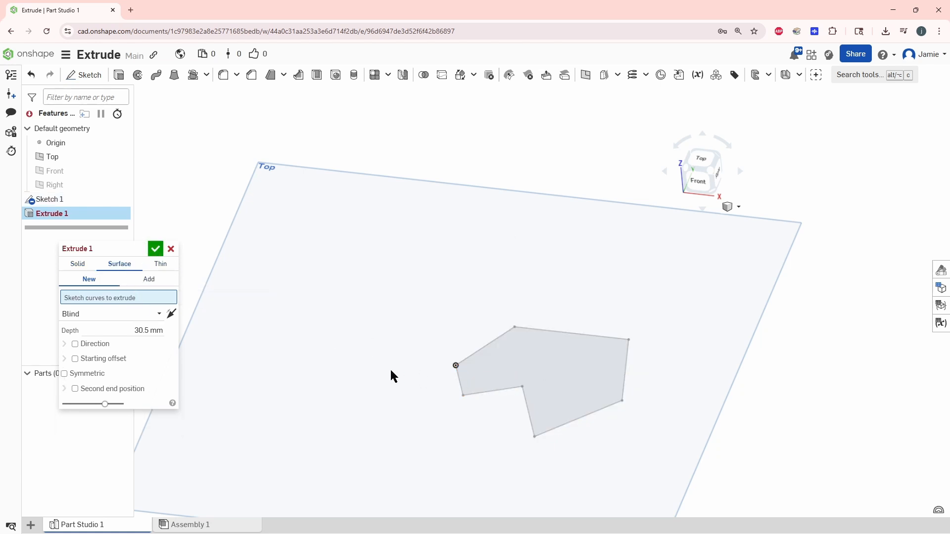
click(489, 345)
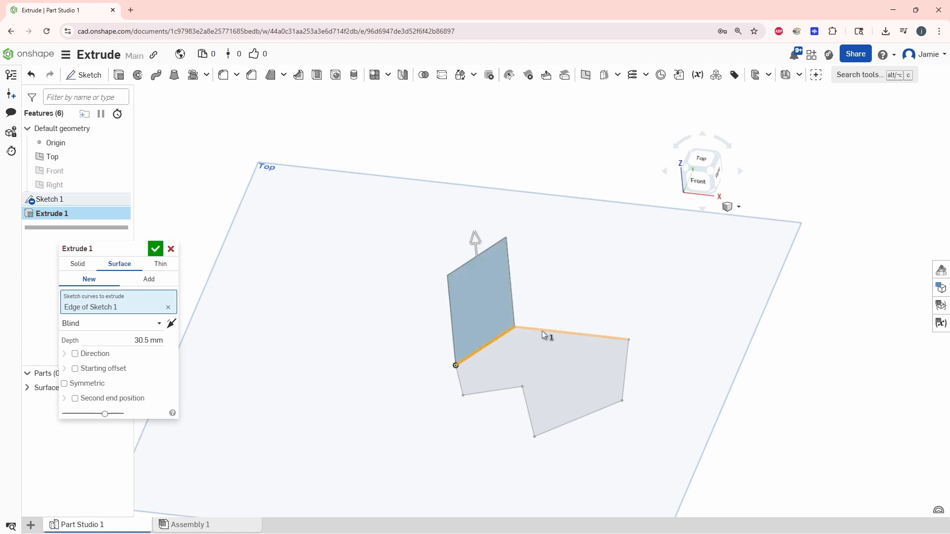
click(541, 331)
click(623, 361)
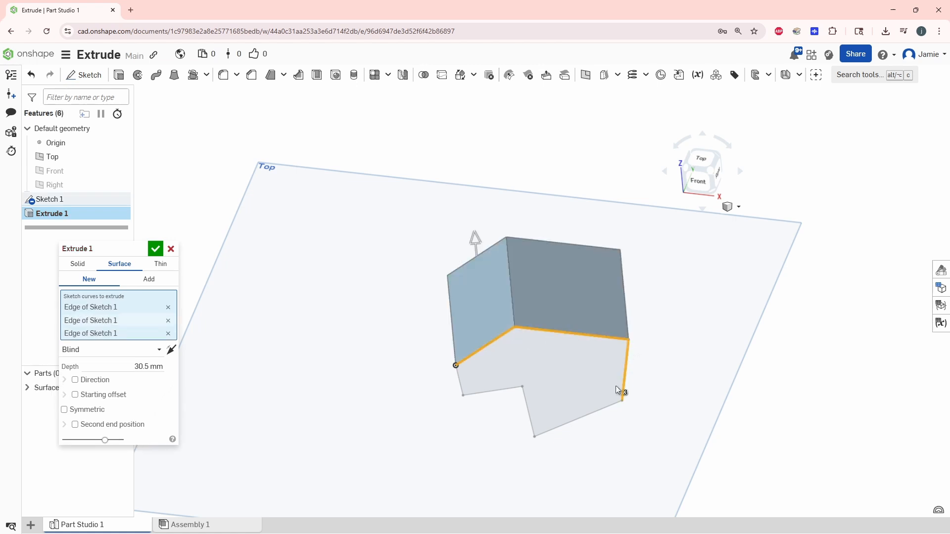
click(601, 409)
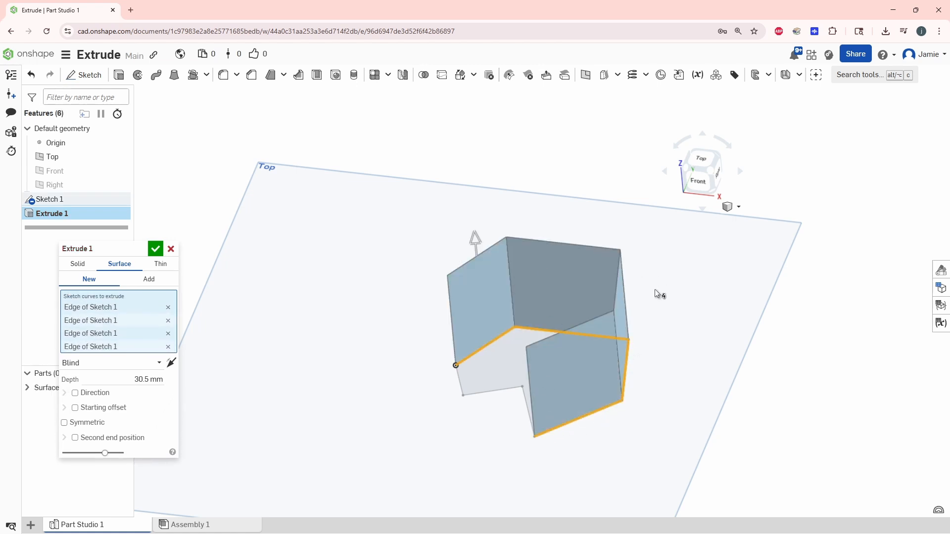
mouse_move(584, 422)
right_down()
mouse_move(601, 429)
mouse_move(592, 425)
right_up()
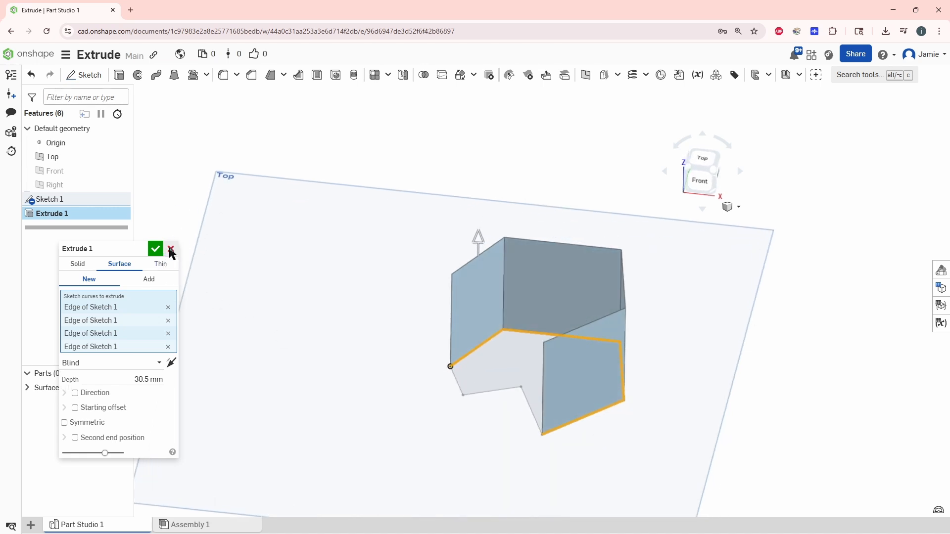
Change the extrude type to Thin with a 5 mm thickness and select two adjoining sketch edges starting at the origin.
click(156, 265)
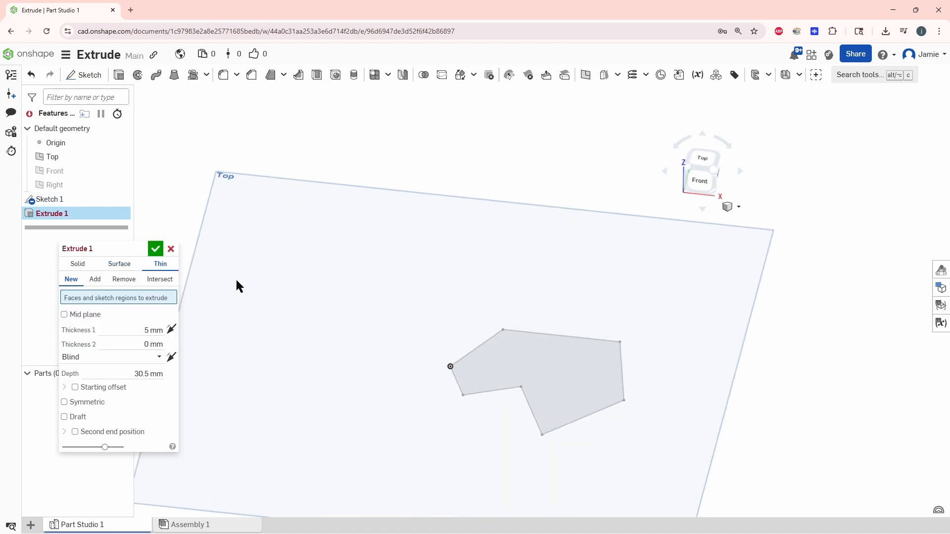
click(488, 338)
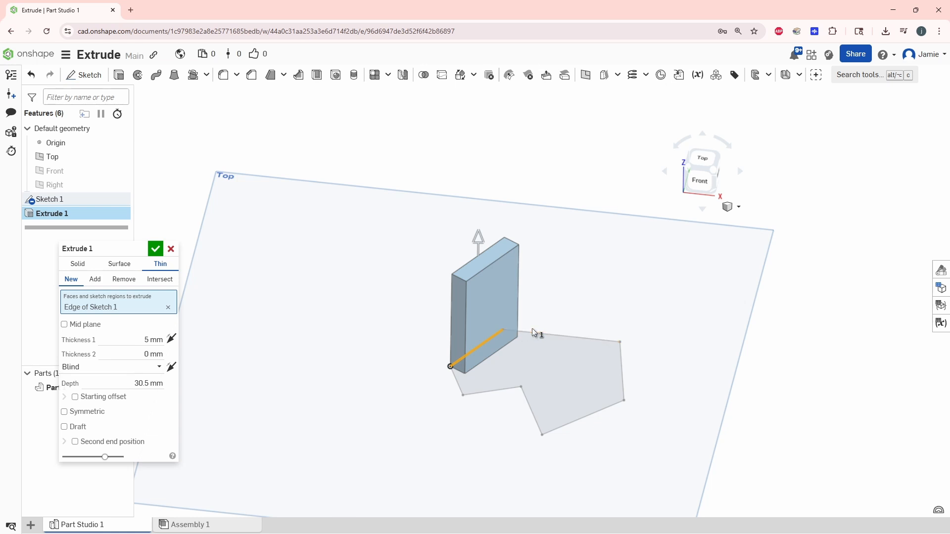
click(534, 331)
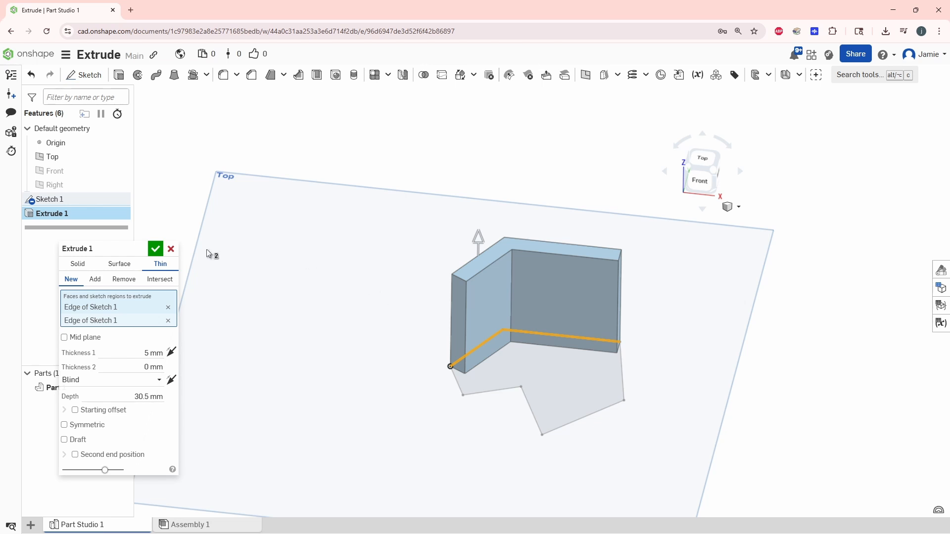
Return the extrude to a Solid of the whole sketch region, accept it, and show the profile sketch.
click(78, 264)
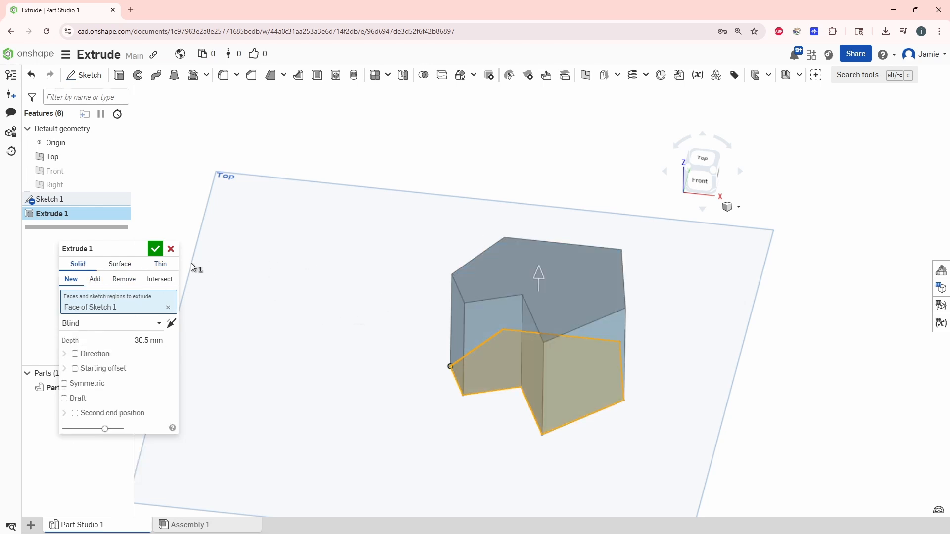
click(155, 250)
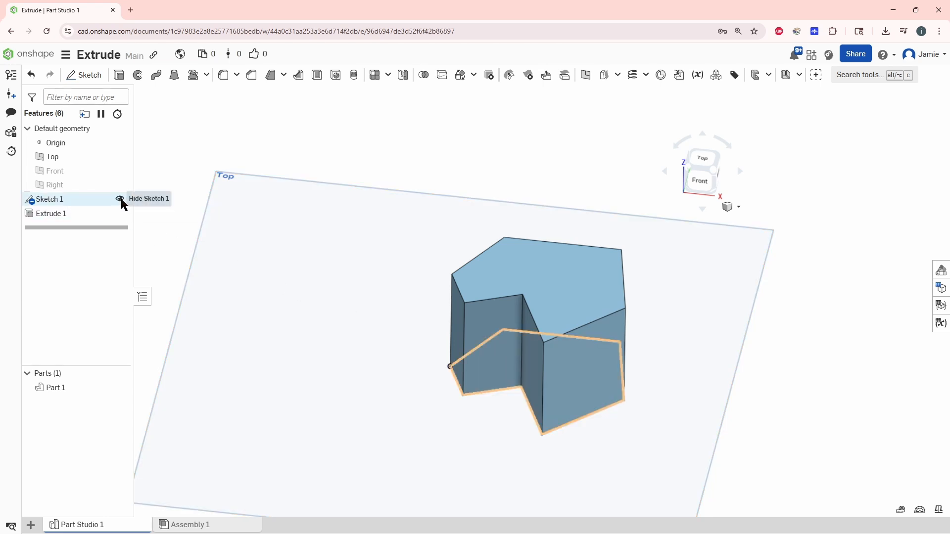
click(120, 200)
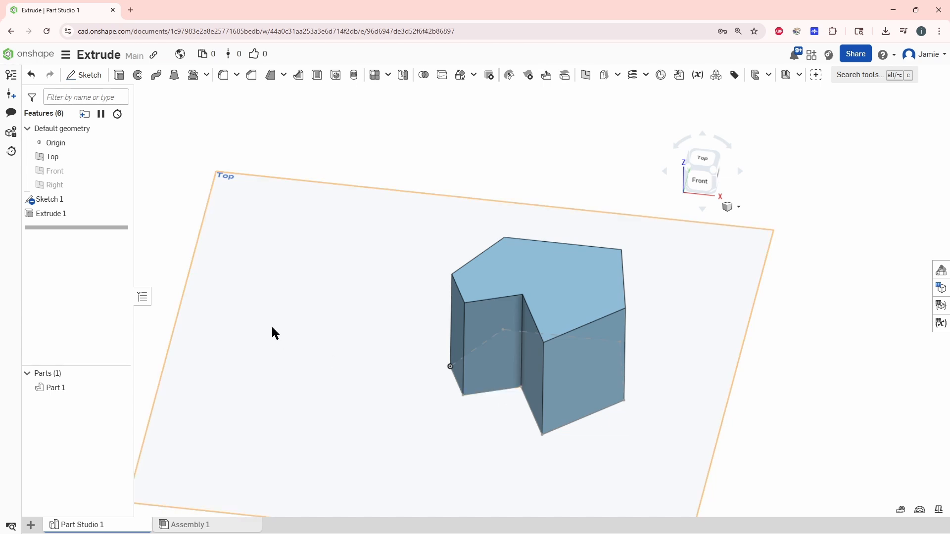
Reopen the profile sketch and move the inner corner of the notch slightly downward.
double_click(46, 200)
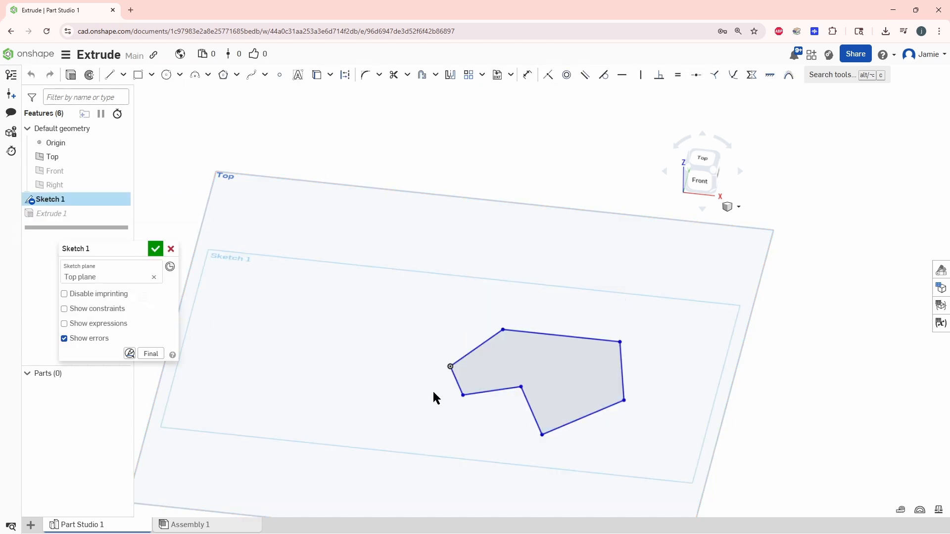
mouse_move(517, 389)
mouse_down()
mouse_move(515, 405)
mouse_move(514, 397)
mouse_up()
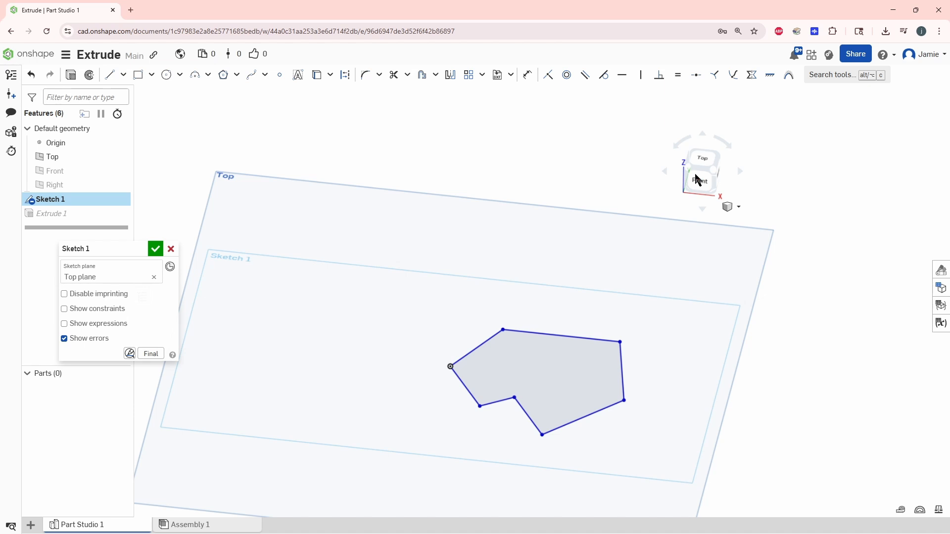
Look at the sketch from the top and dimension the horizontal distance from the origin to the profile's rightmost corner as 50 mm.
click(708, 153)
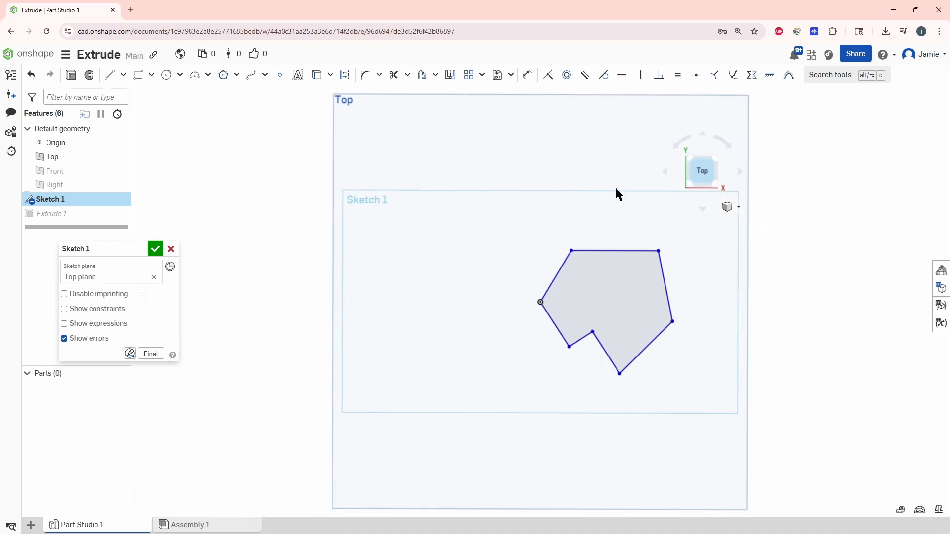
click(527, 75)
click(542, 301)
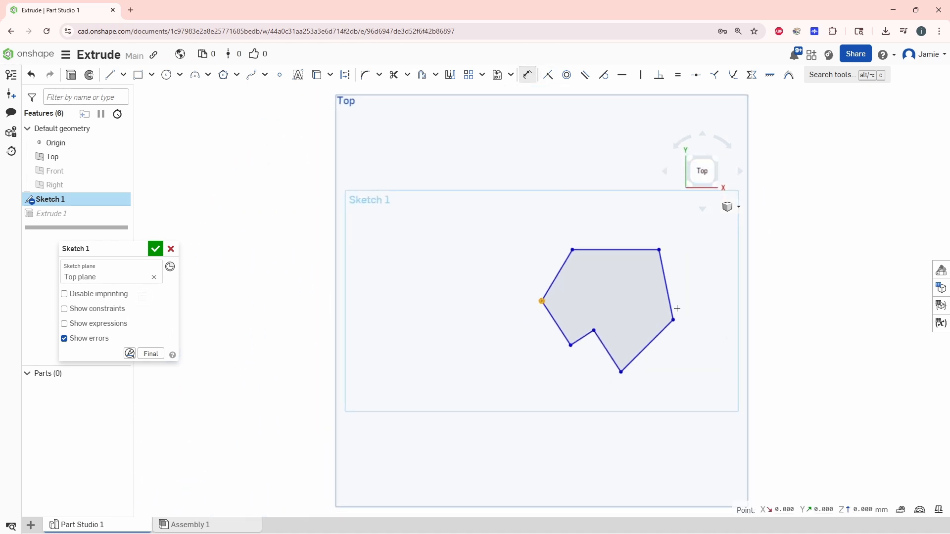
click(673, 319)
click(626, 215)
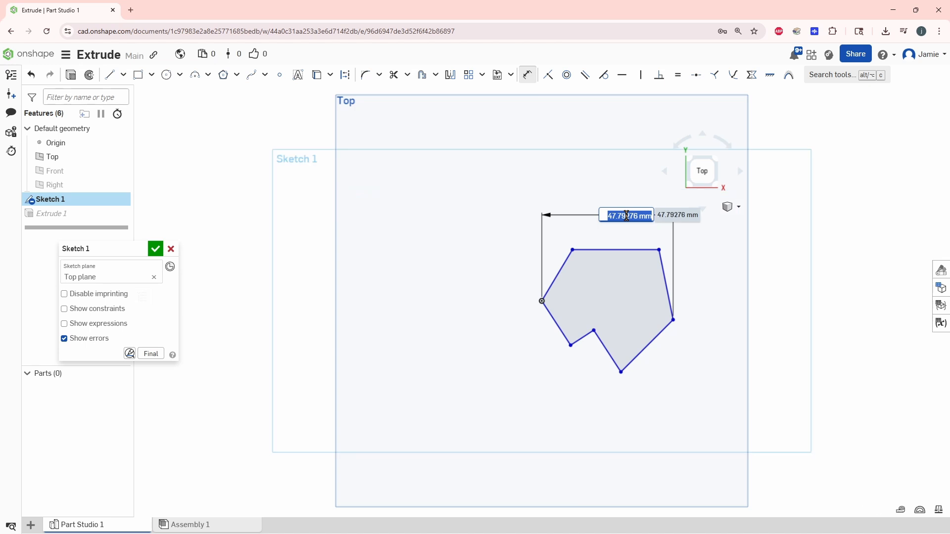
text(50)
key(Return)
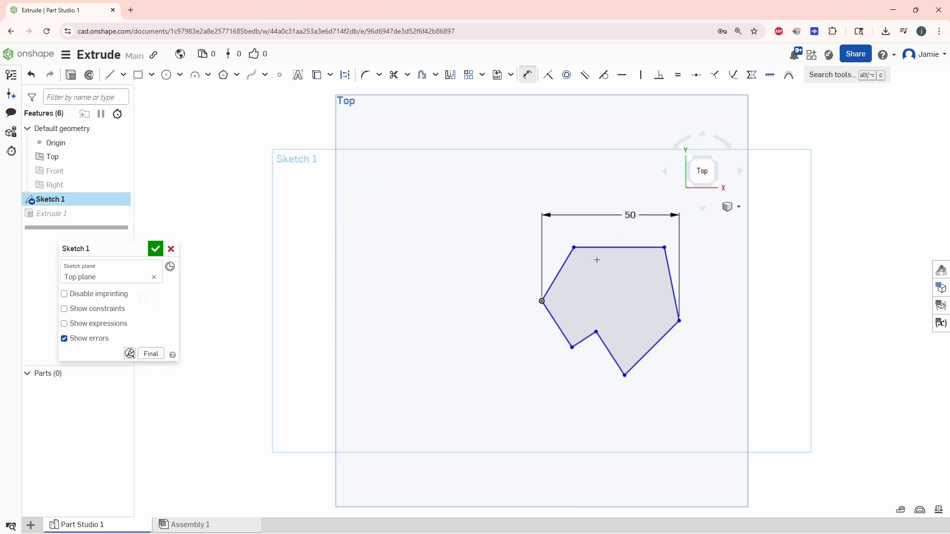
Dimension the horizontal distance from the origin to the lower-left corner of the profile as 10 mm.
click(542, 302)
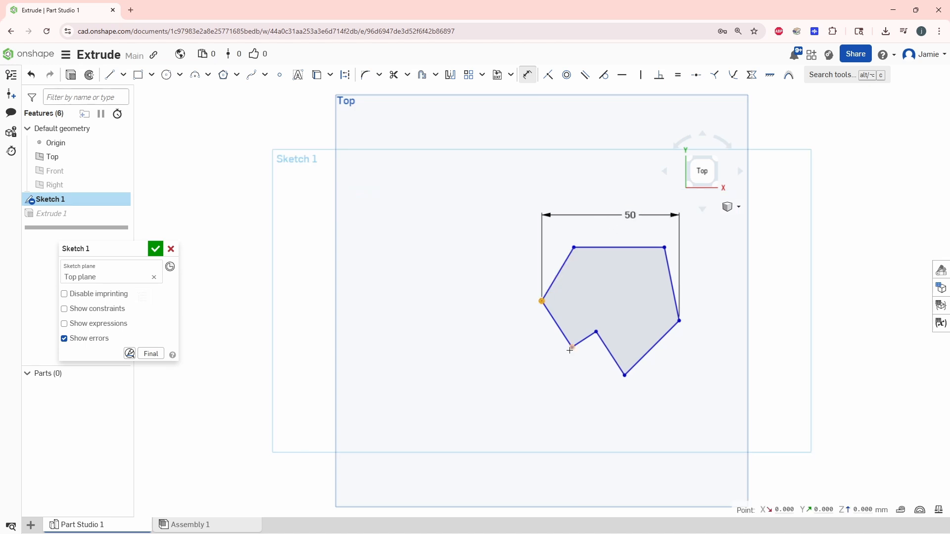
click(571, 348)
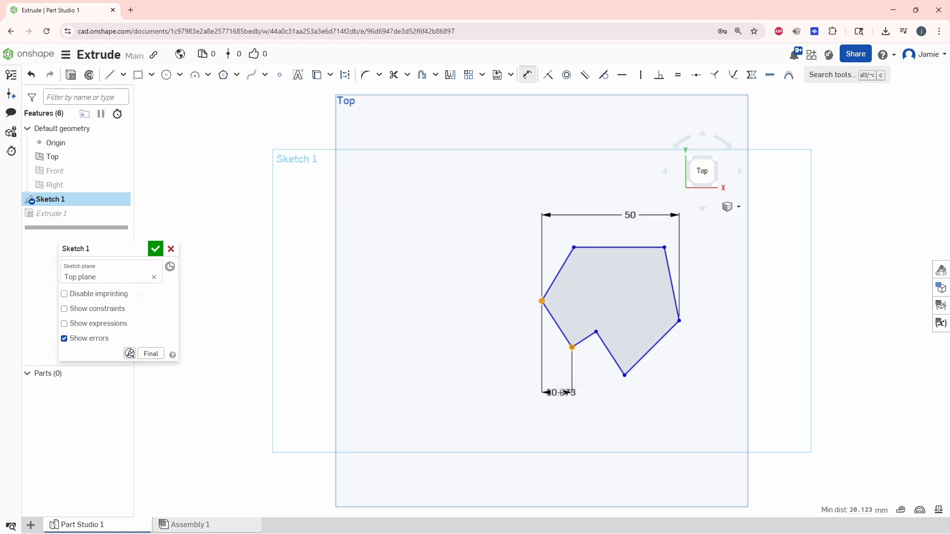
click(565, 399)
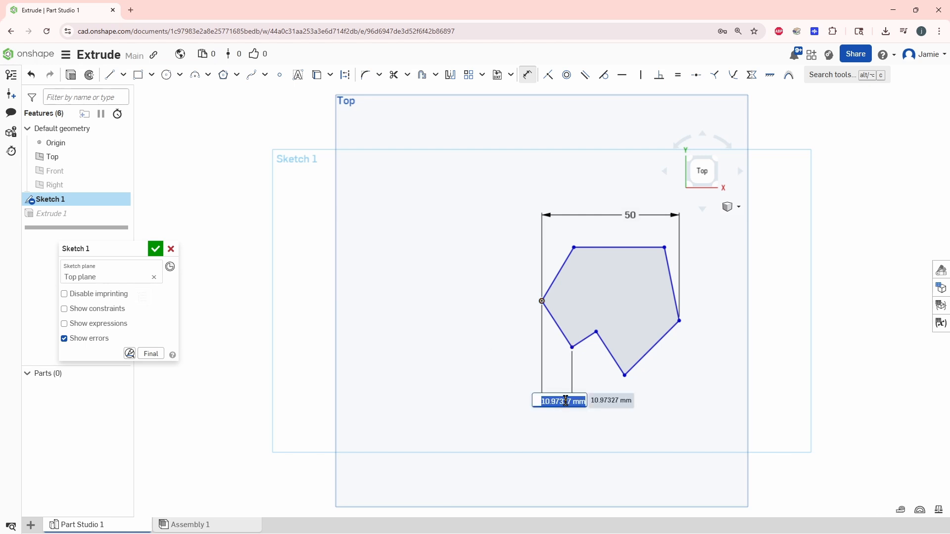
text(10)
key(Return)
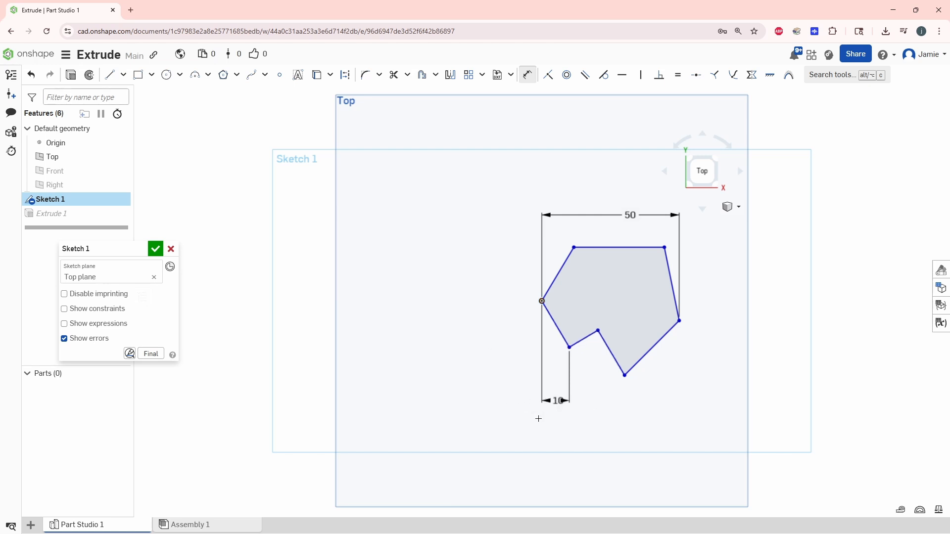
Dimension the horizontal distance from the origin to the inner corner of the notch as 20 mm.
click(597, 331)
double_click(570, 421)
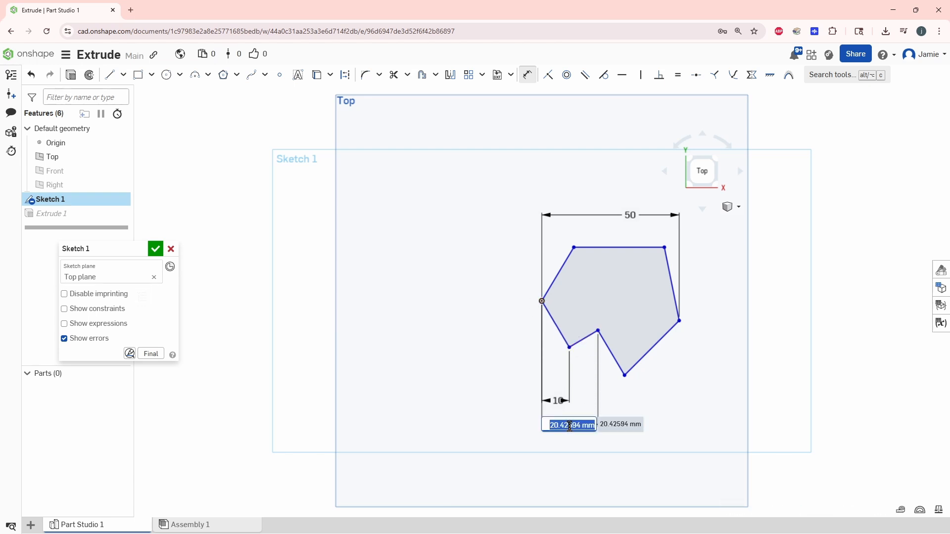
text(20)
key(Return)
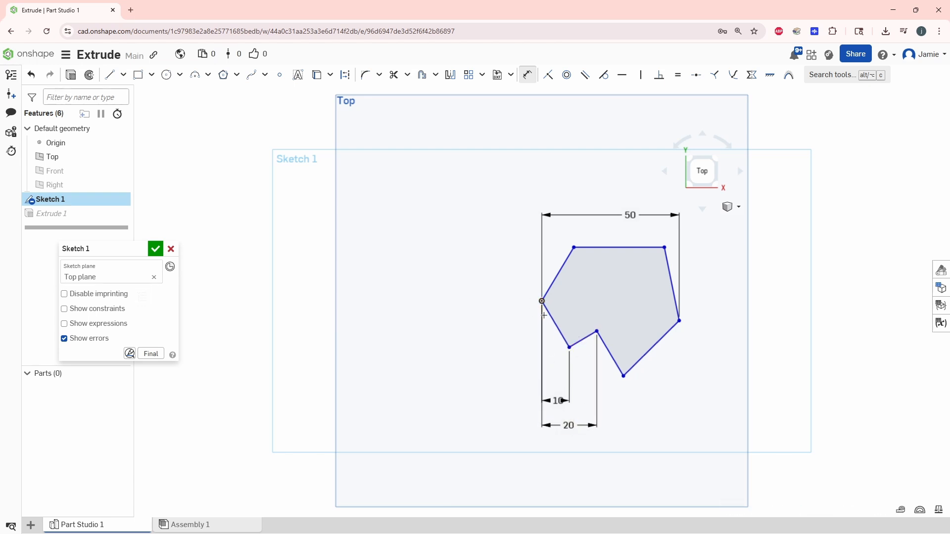
Dimension the horizontal distance from the origin to the lowest corner of the profile as 30 mm.
click(541, 301)
click(623, 376)
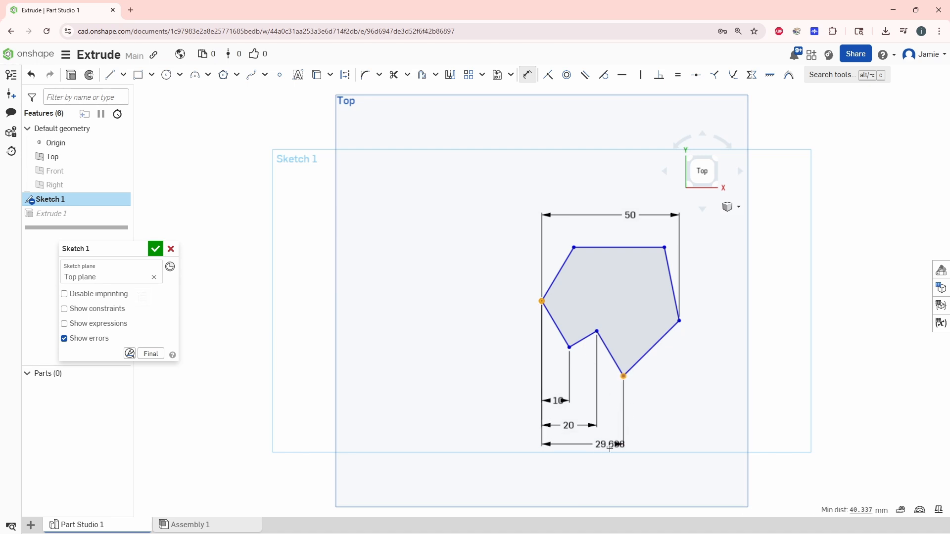
click(608, 447)
text(30)
key(Return)
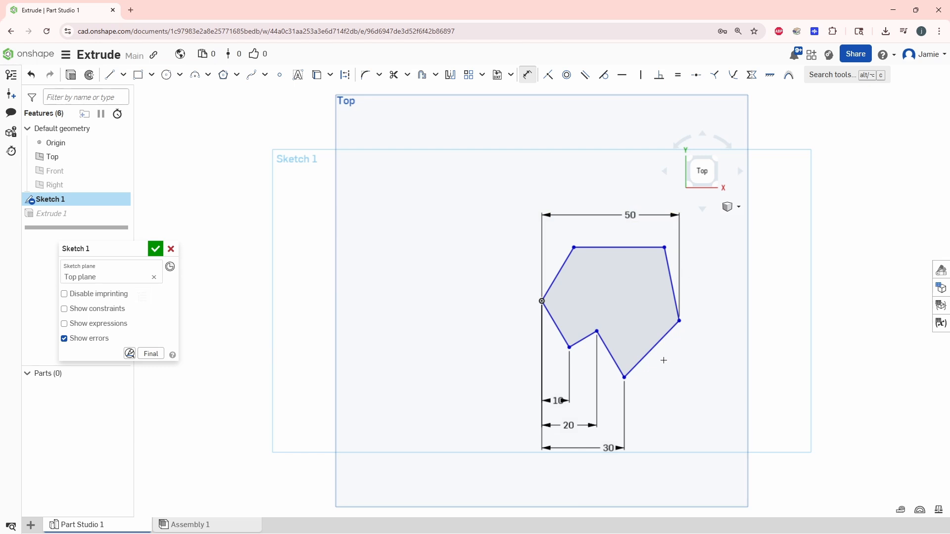
Dimension the horizontal distances from the origin to the top edge's left and right ends as 10 mm and 45 mm.
click(541, 300)
click(574, 247)
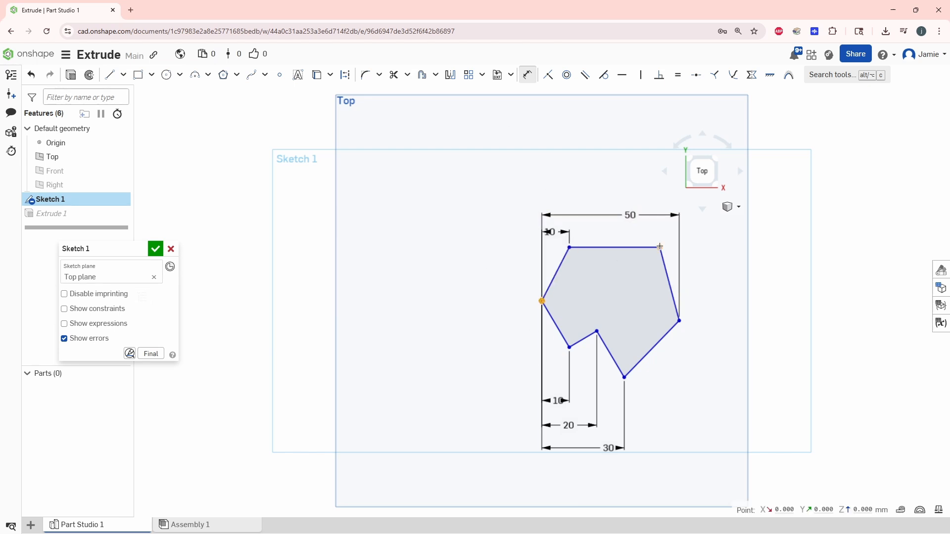
click(659, 247)
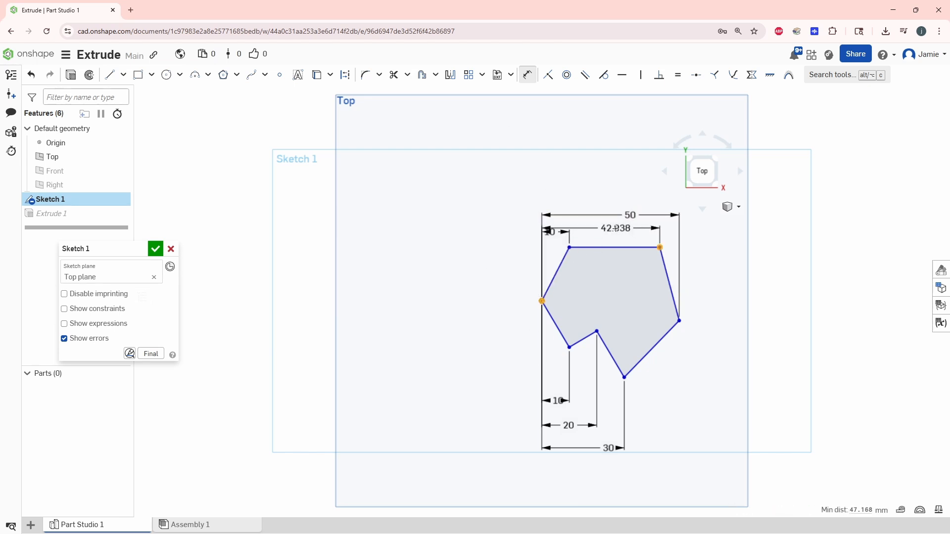
click(586, 199)
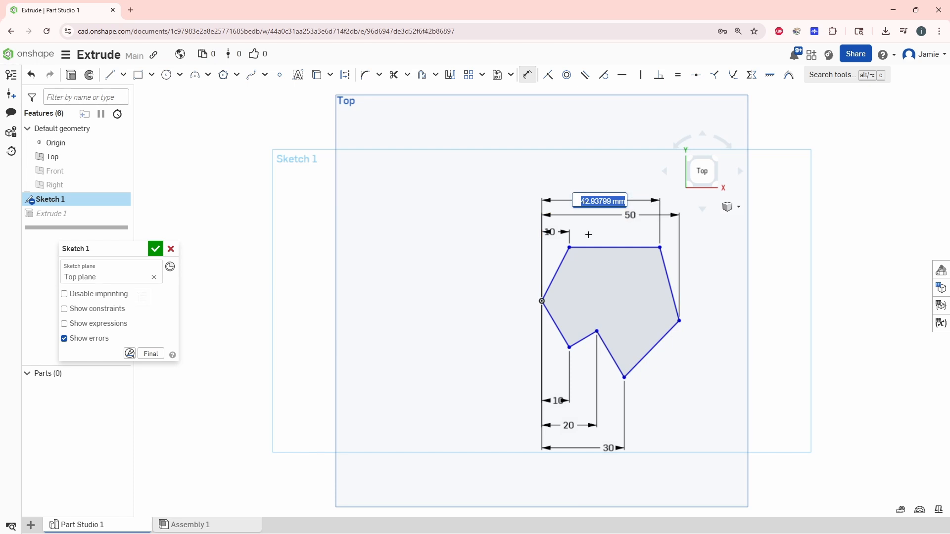
text(45)
key(Return)
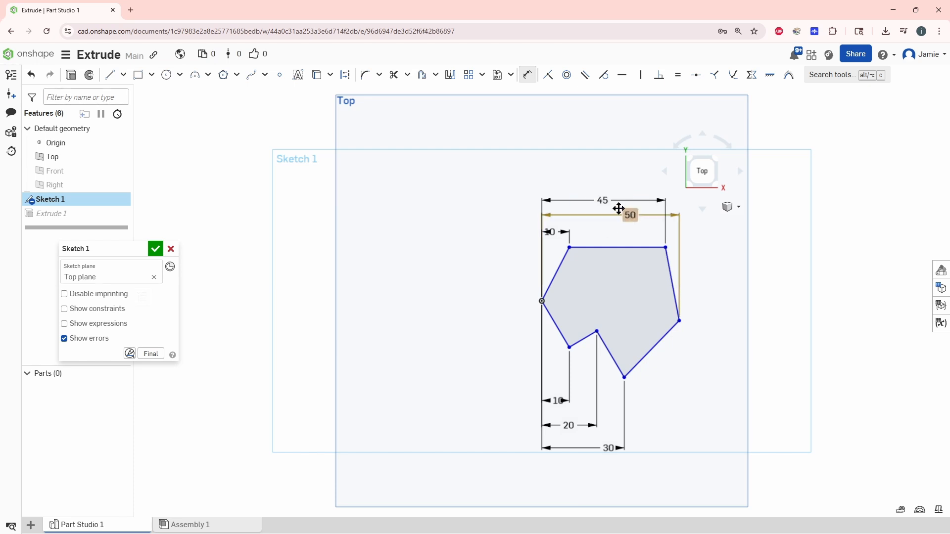
Reposition the 50 mm and upper 10 mm dimensions so they read clearly, and nudge the profile's top edge slightly upward.
drag(626, 213, 618, 178)
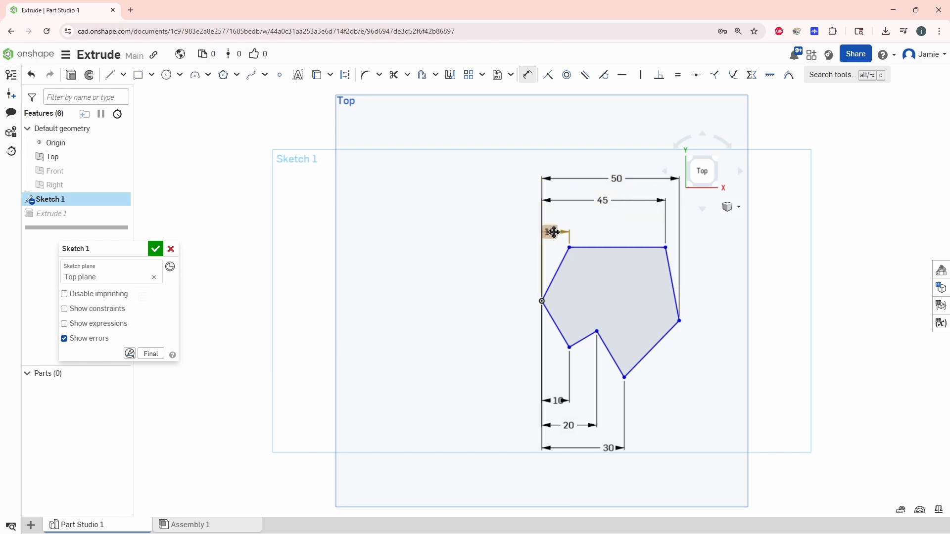
drag(550, 232, 516, 228)
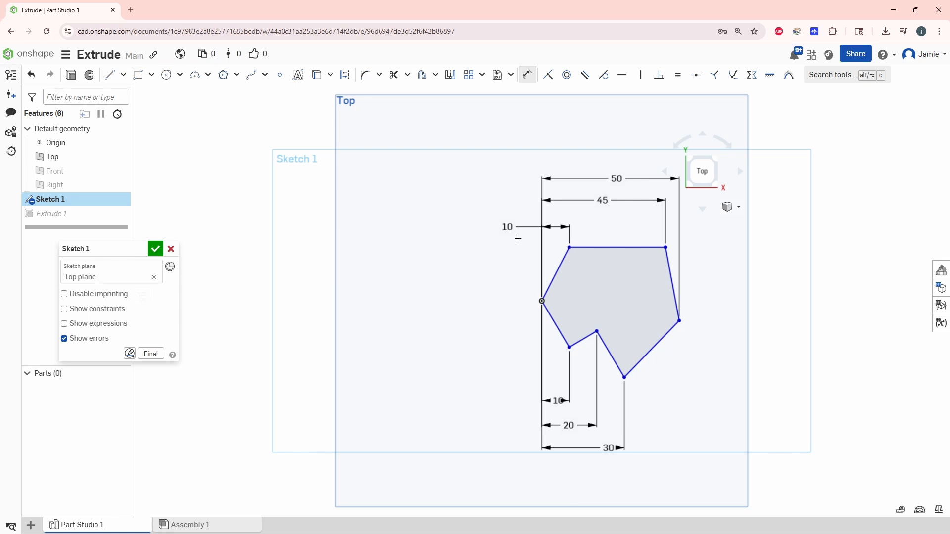
click(528, 78)
mouse_move(569, 247)
mouse_down()
mouse_move(571, 259)
mouse_move(568, 246)
mouse_up()
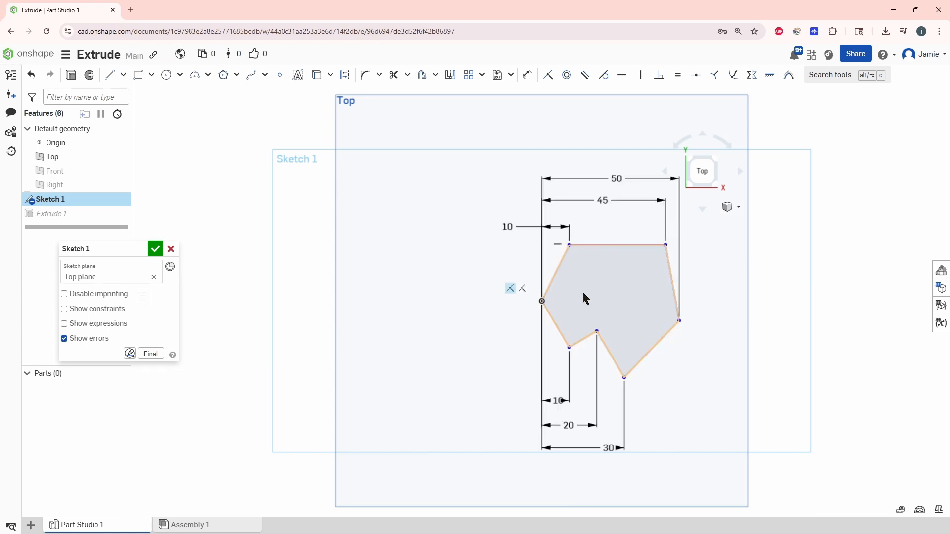
Dimension the vertical distance from the origin to the profile's top edge as 20 mm.
click(527, 75)
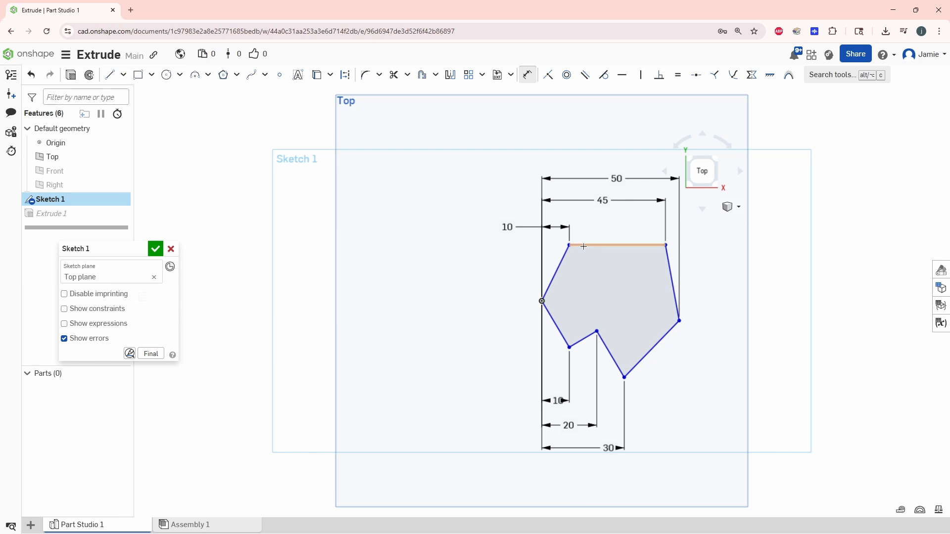
click(583, 245)
click(542, 301)
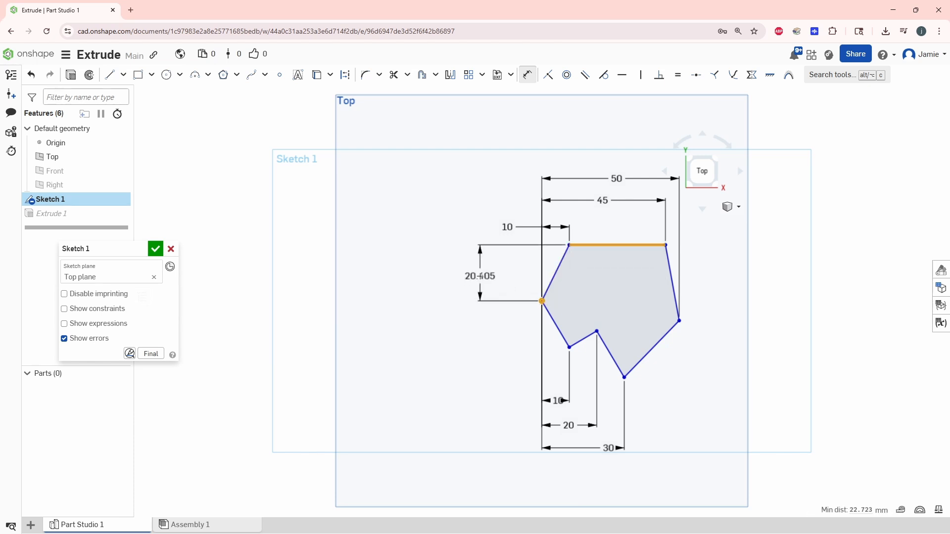
click(480, 277)
text(20)
key(Return)
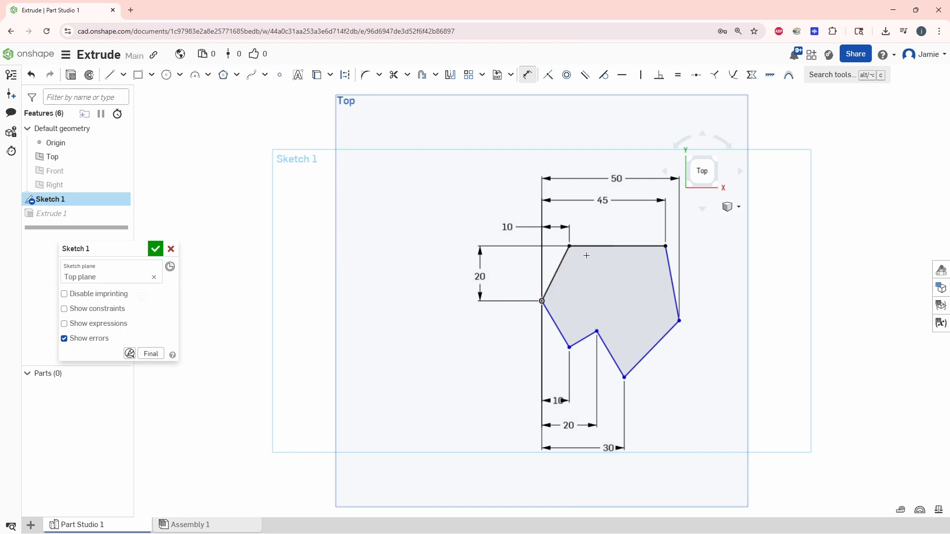
Dimension the vertical distance from the origin to the profile's lower-left corner as 15 mm.
click(542, 301)
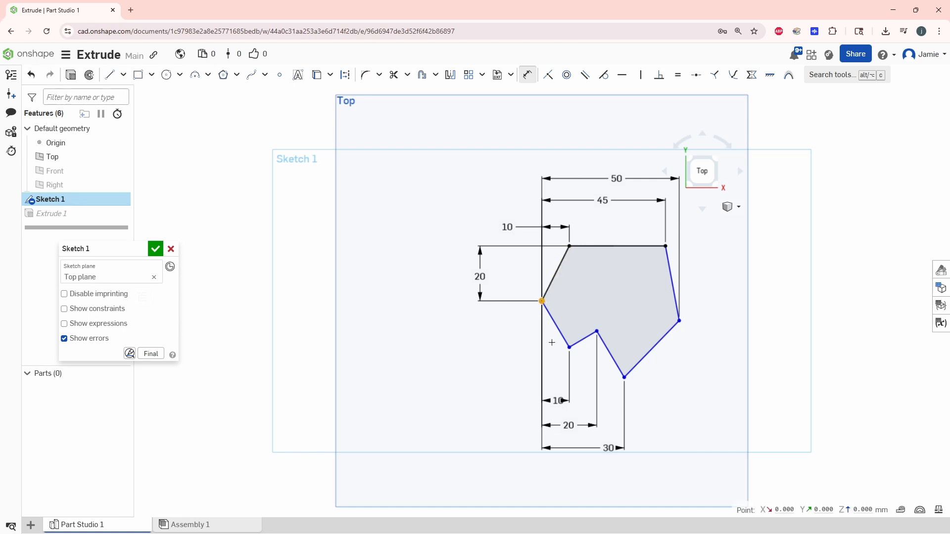
click(569, 348)
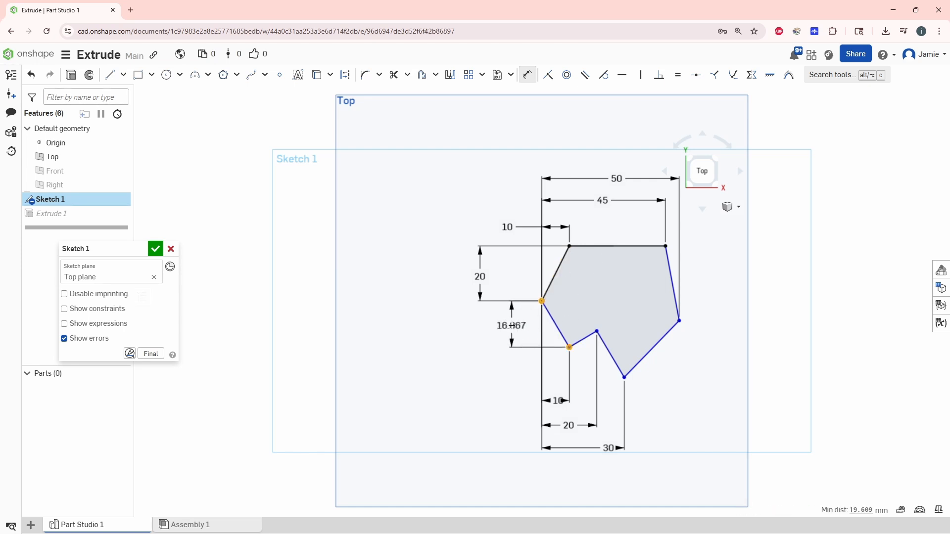
click(511, 325)
key(Return)
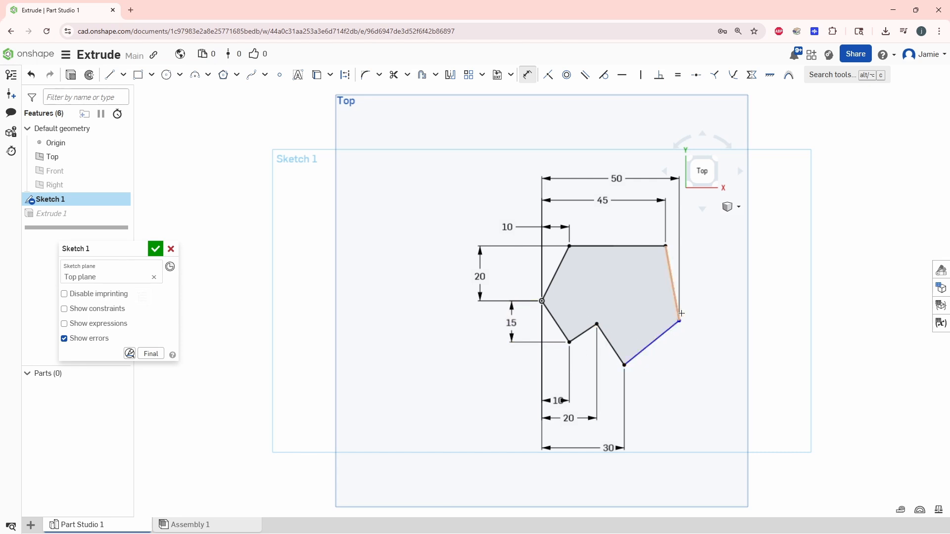
Dimension the vertical distance from the origin to the profile's rightmost corner as 8 mm.
click(542, 300)
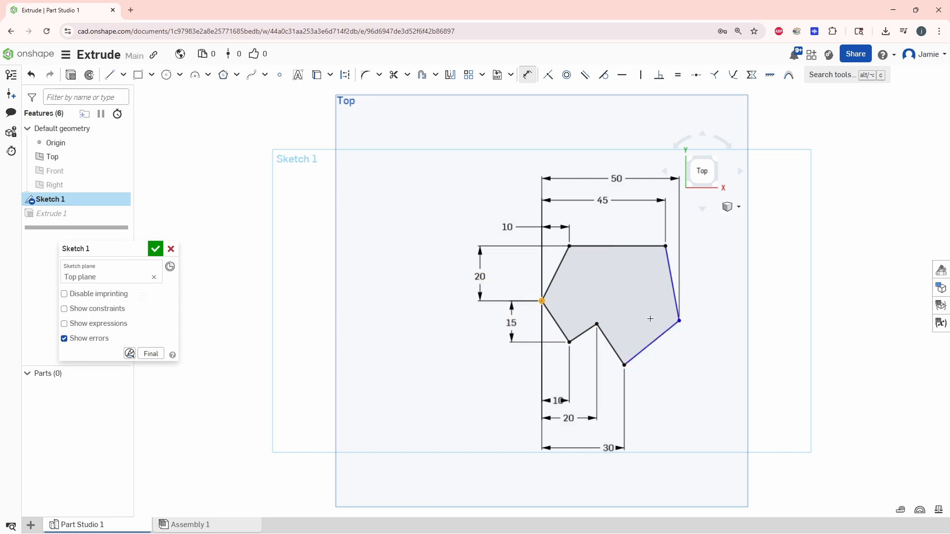
click(679, 320)
click(705, 309)
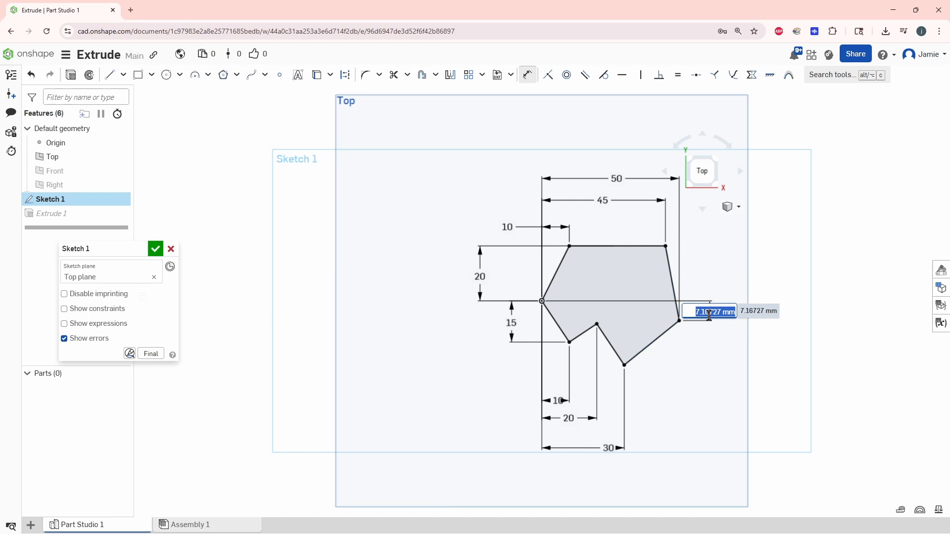
text(8)
key(Return)
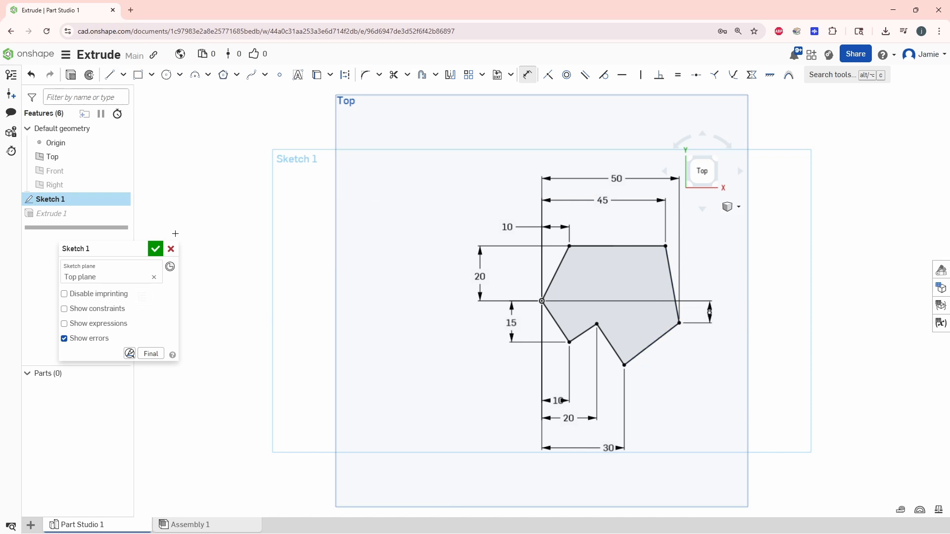
Accept the sketch edits and turn the extruded part to an isometric view.
click(155, 249)
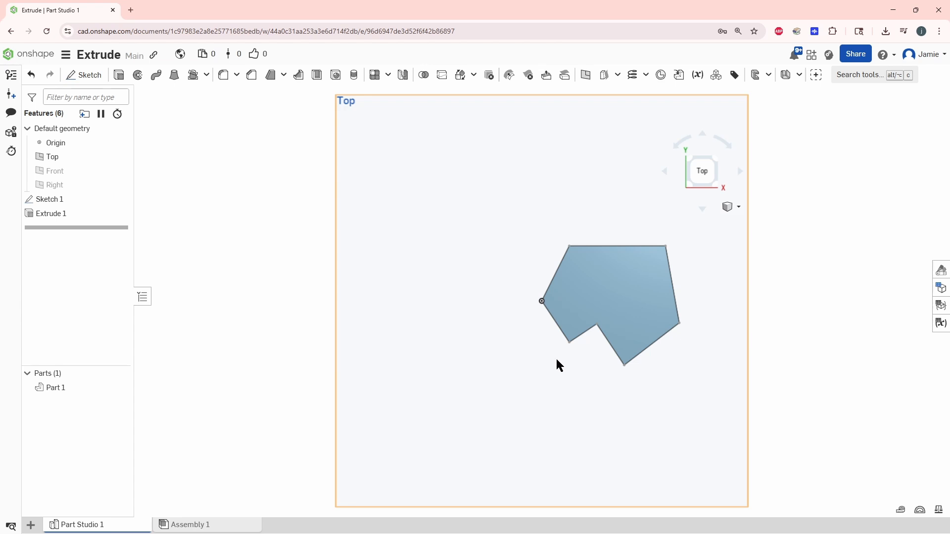
right_drag(563, 366, 619, 364)
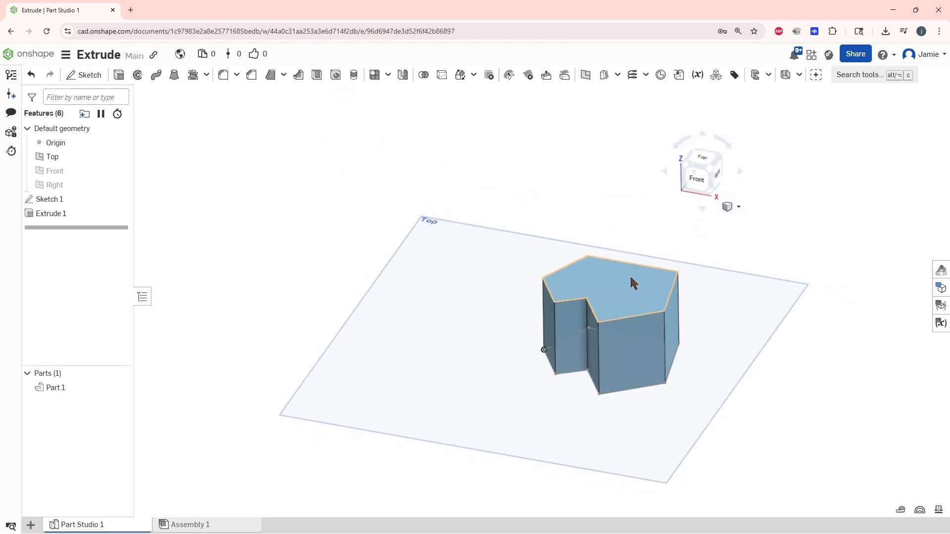
click(713, 172)
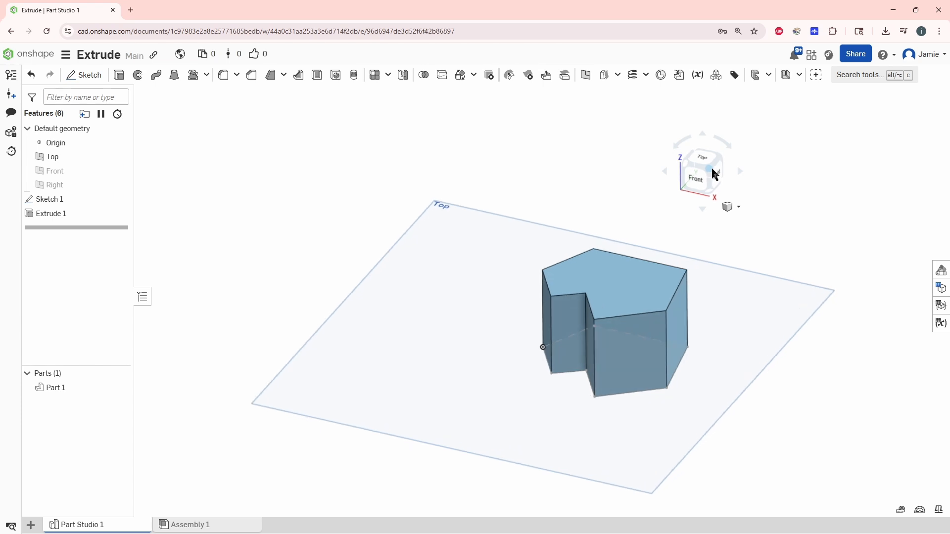